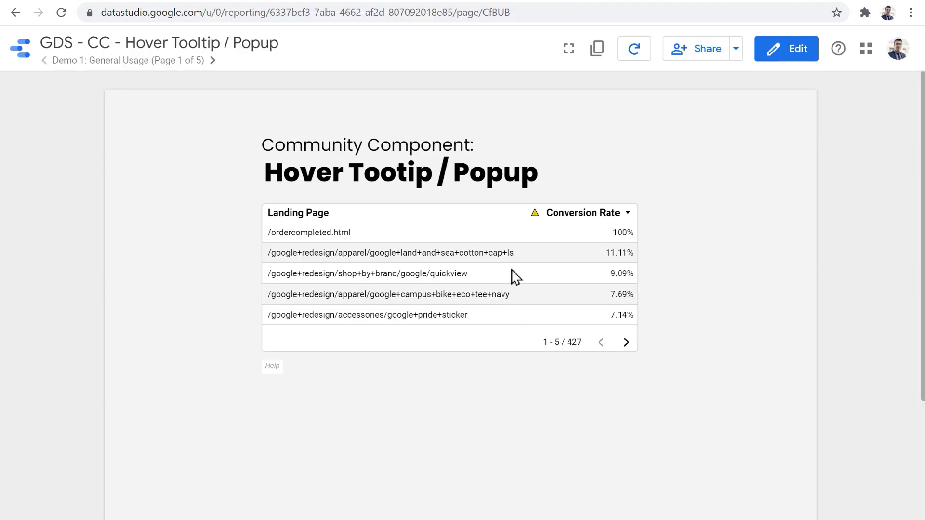
Put the Hover Tooltip / Popup report, with its Landing Page conversion-rate table, into edit mode.
mouse_move(536, 216)
mouse_move(535, 217)
mouse_move(275, 368)
click(785, 57)
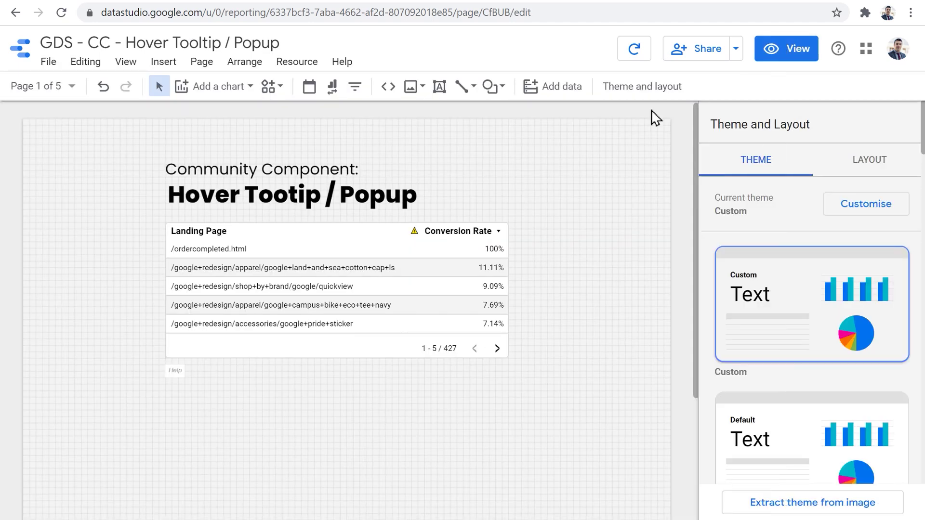
Load the Popup community visualisation from manifest path gs://siavak-visualizations/popup.
click(277, 89)
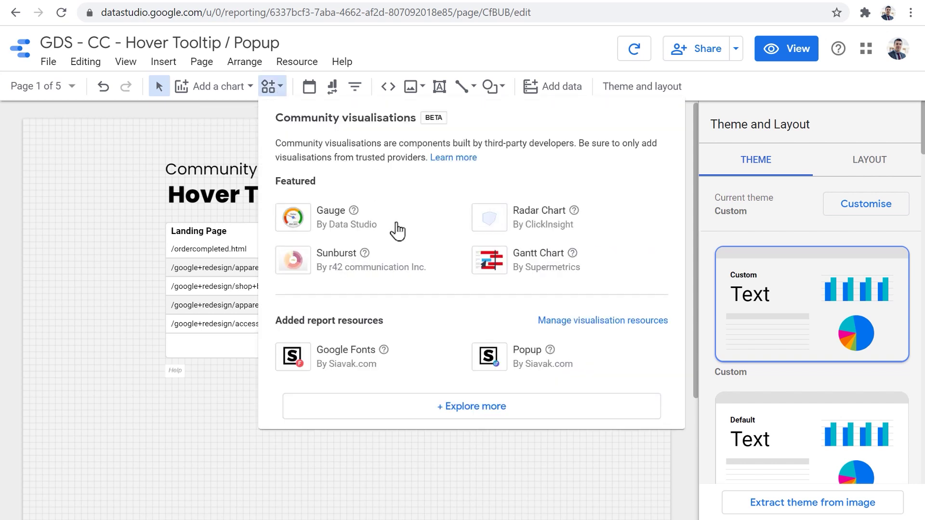
click(455, 413)
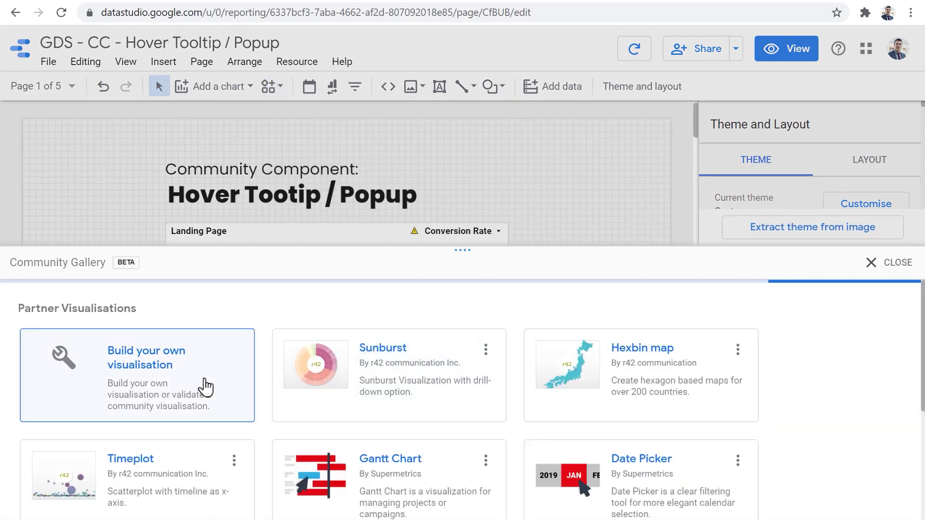
click(205, 386)
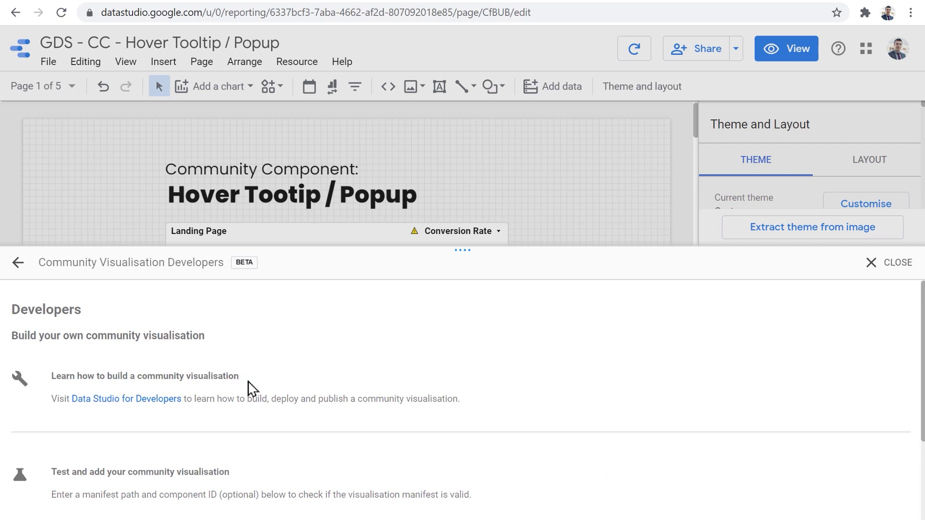
scroll(249, 386, down, 3)
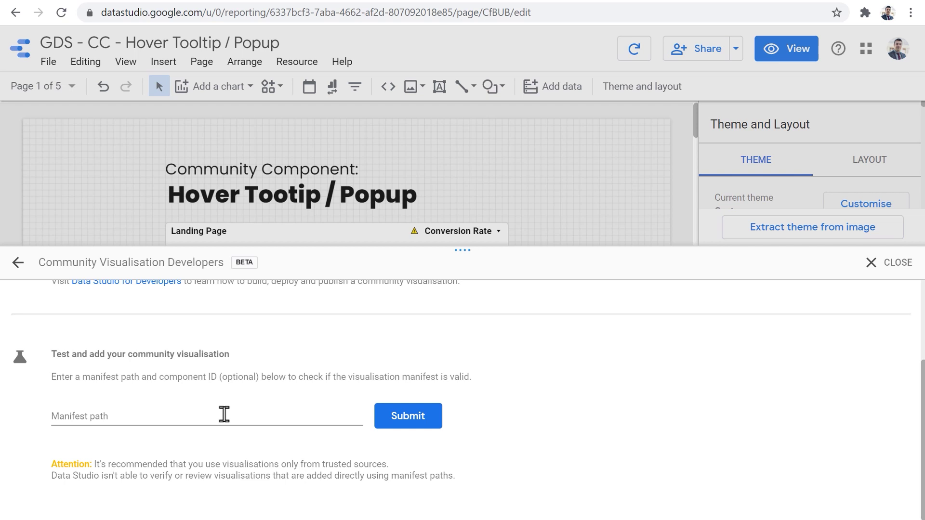
click(224, 414)
text(gs://siavak-visualizations/popup)
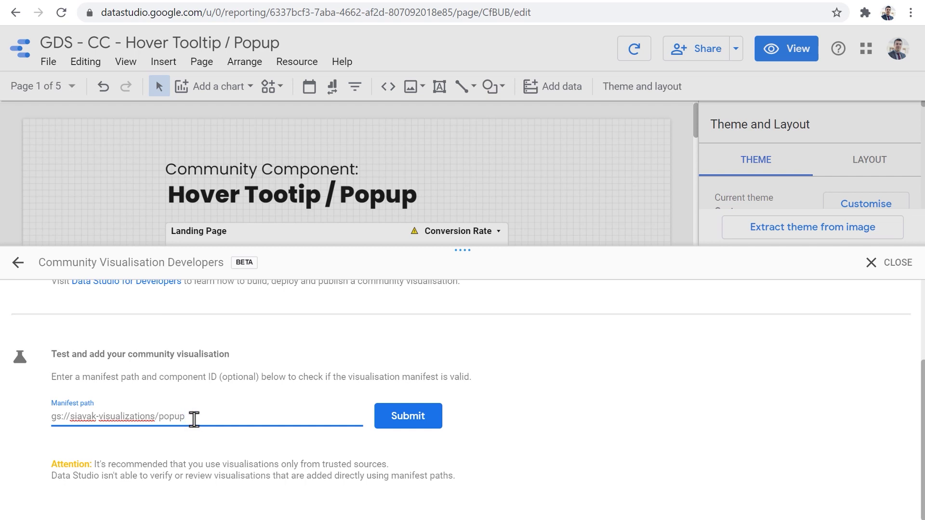
click(405, 422)
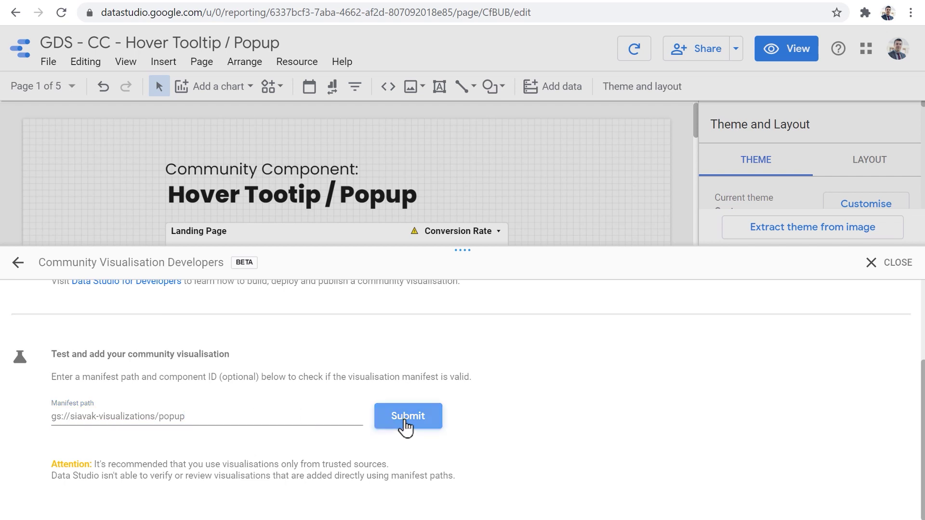
scroll(481, 444, down, 2)
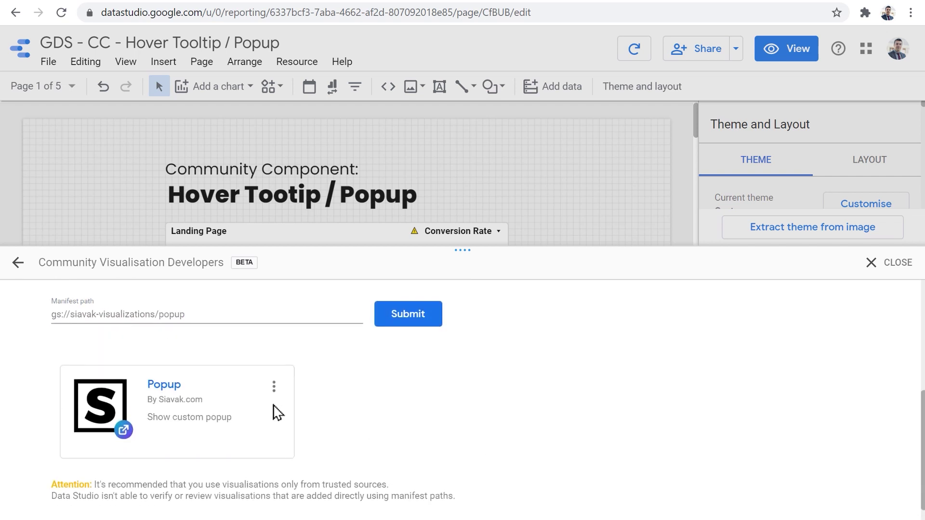
click(241, 423)
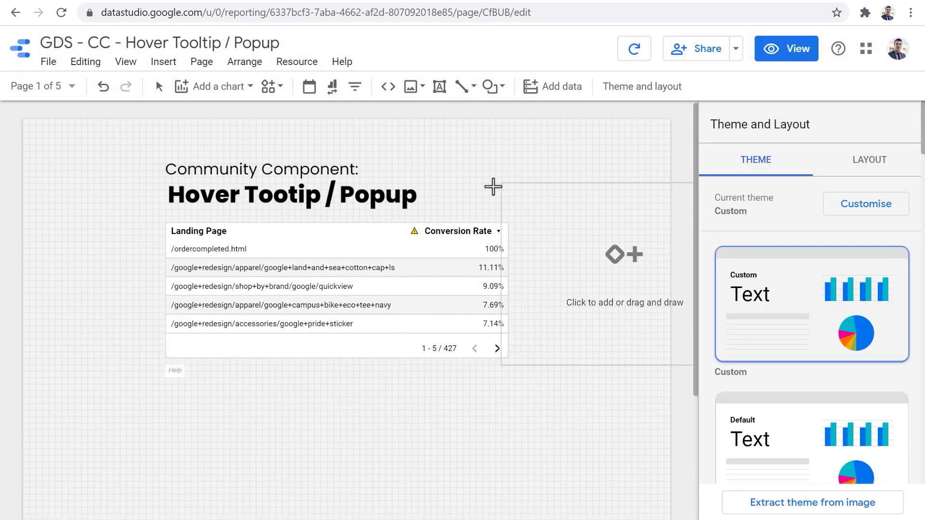
Place the Popup component, turn on community visualisation access, and drag it over the Landing Page column.
click(453, 174)
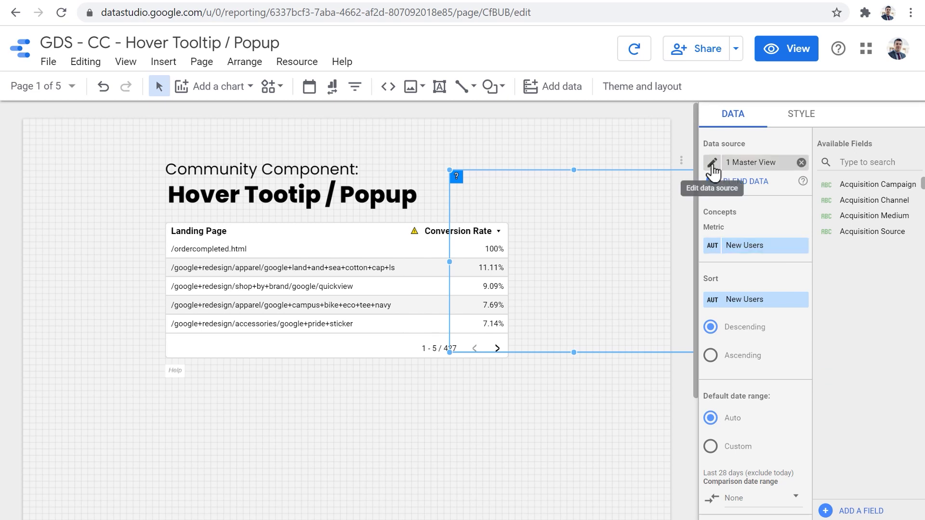
click(713, 164)
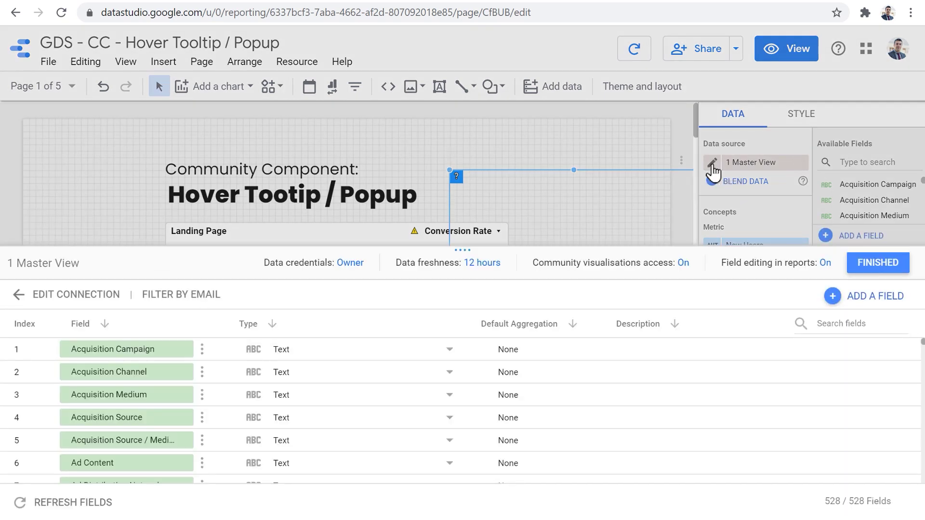
mouse_move(628, 265)
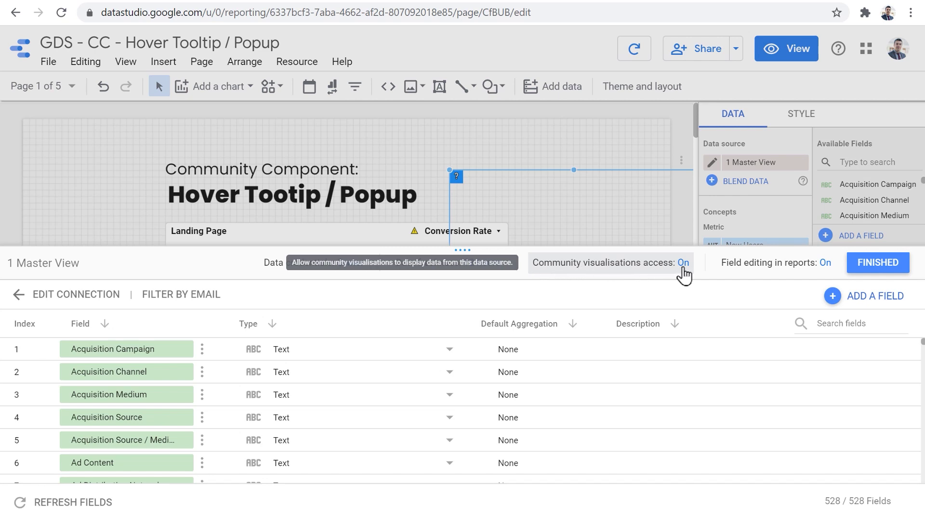
click(886, 272)
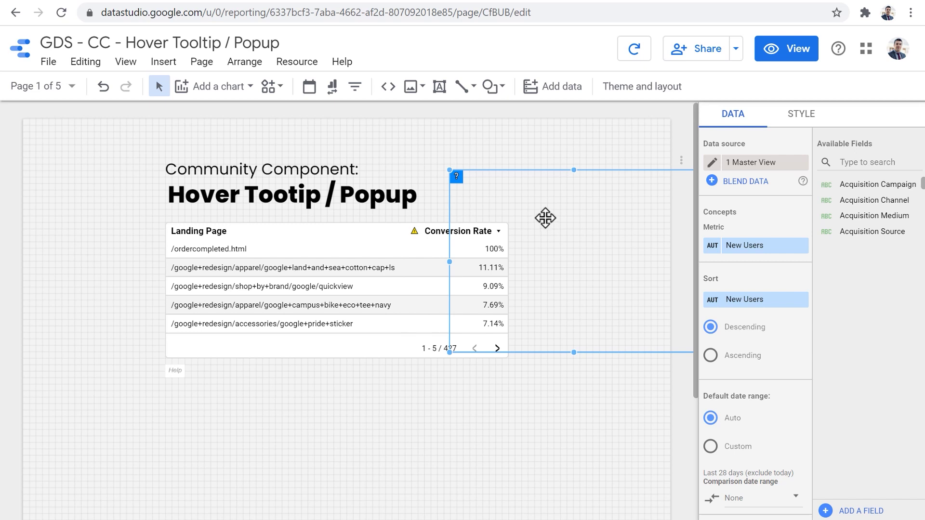
drag(545, 219, 331, 277)
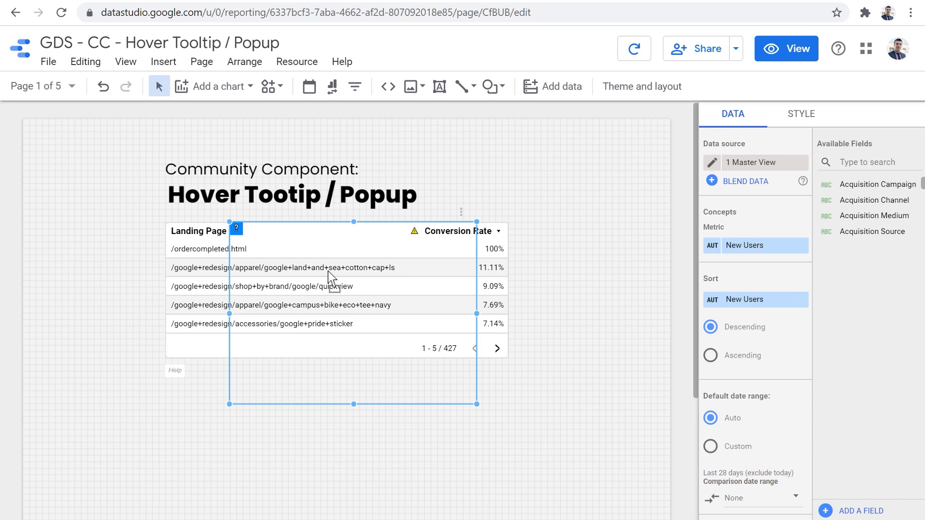
Resize the Popup component to cover only the Landing Page column's rows.
drag(354, 404, 354, 340)
drag(477, 281, 404, 281)
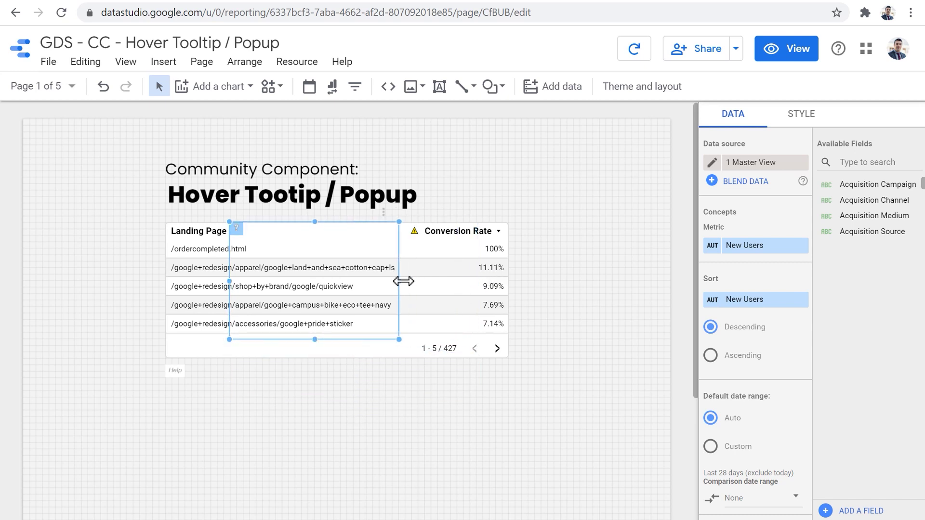
click(802, 123)
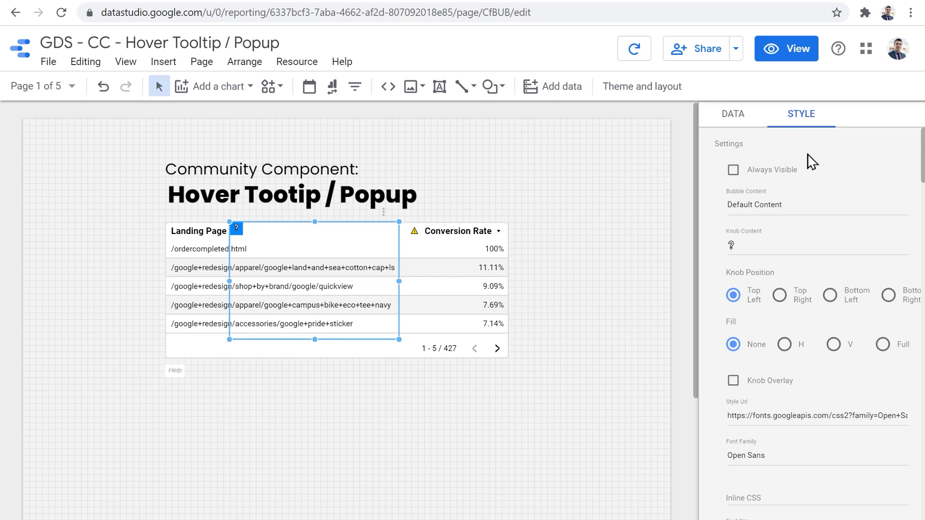
Turn on Always Visible for the popup bubble and set Chart Header to Do not show.
click(733, 170)
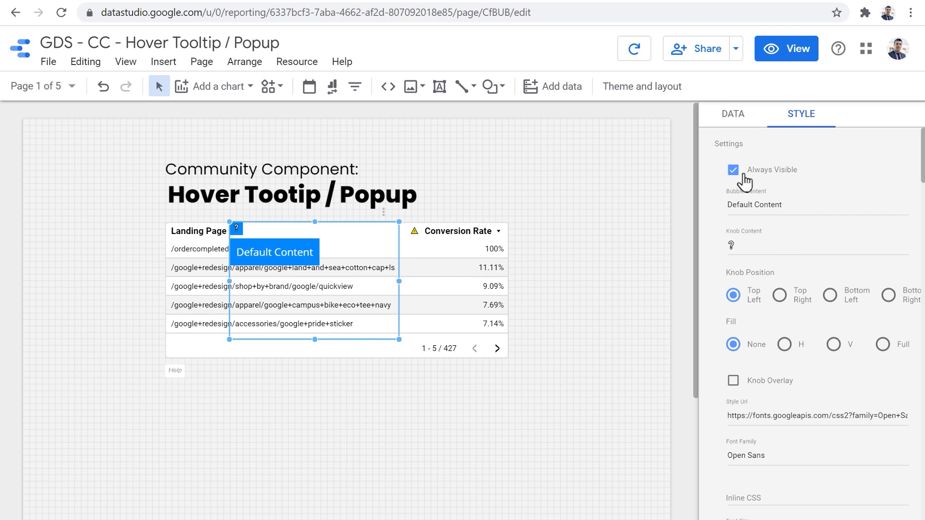
scroll(805, 185, down, 10)
scroll(808, 187, down, 5)
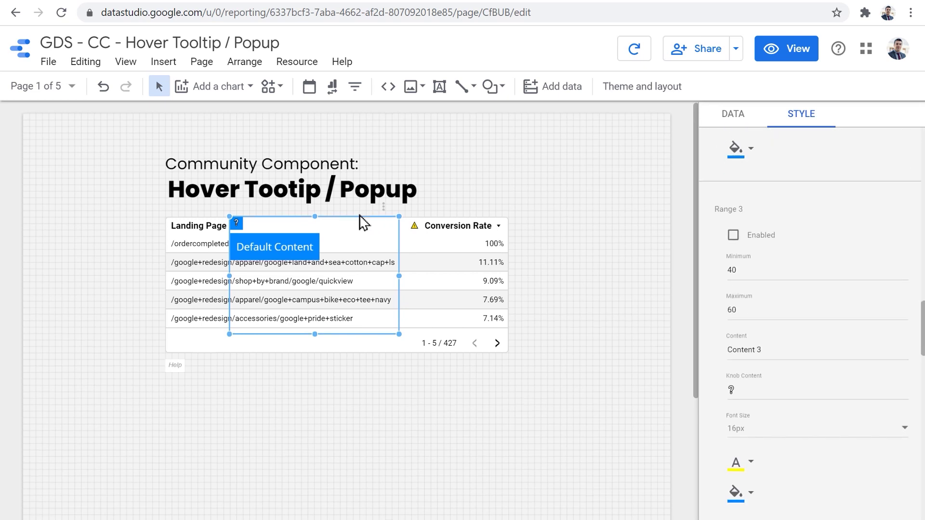
scroll(411, 151, down, 3)
scroll(411, 150, up, 3)
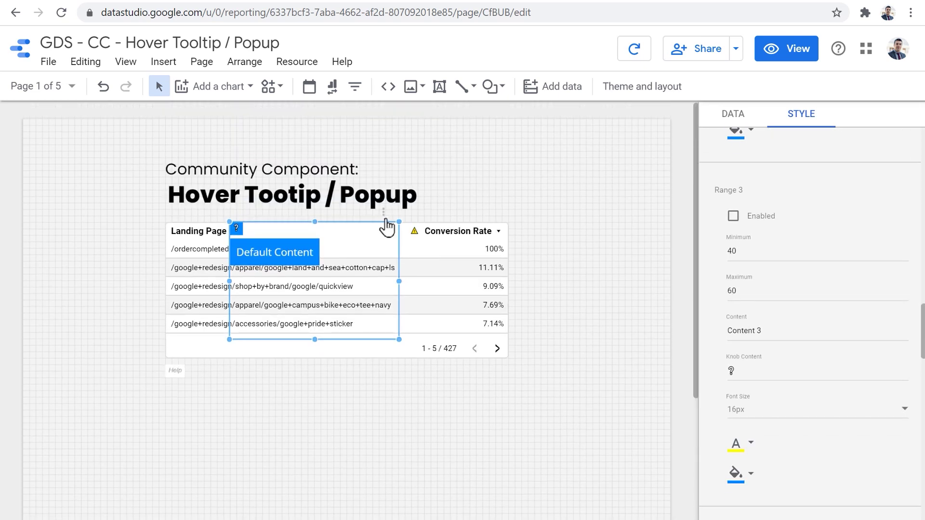
scroll(776, 368, down, 10)
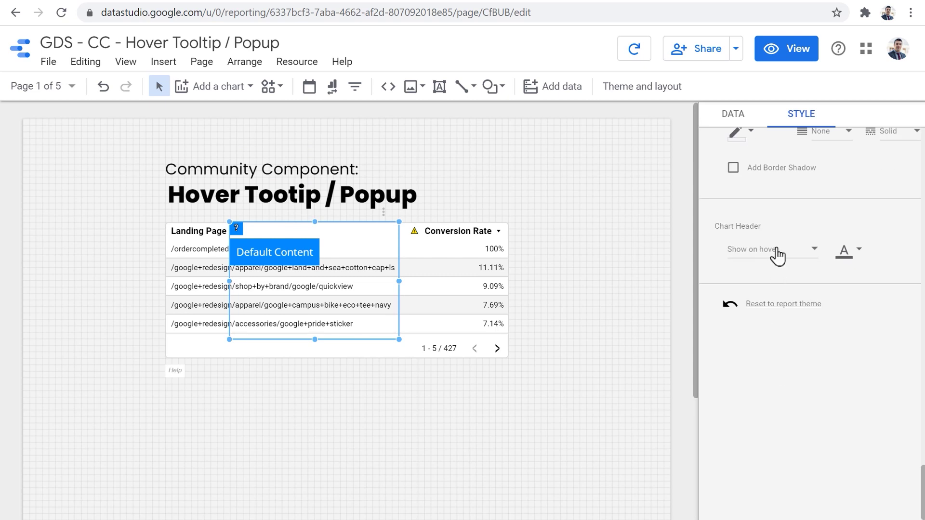
click(777, 252)
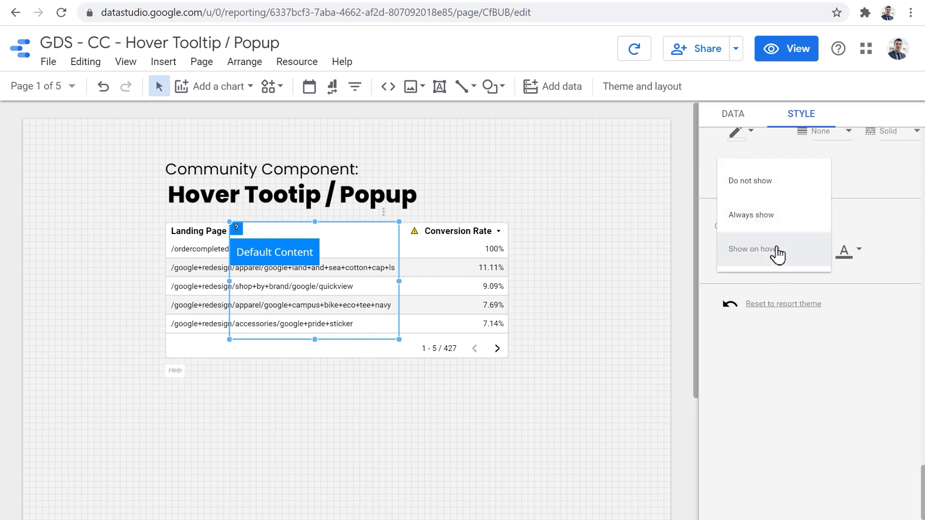
click(767, 193)
scroll(882, 318, up, 15)
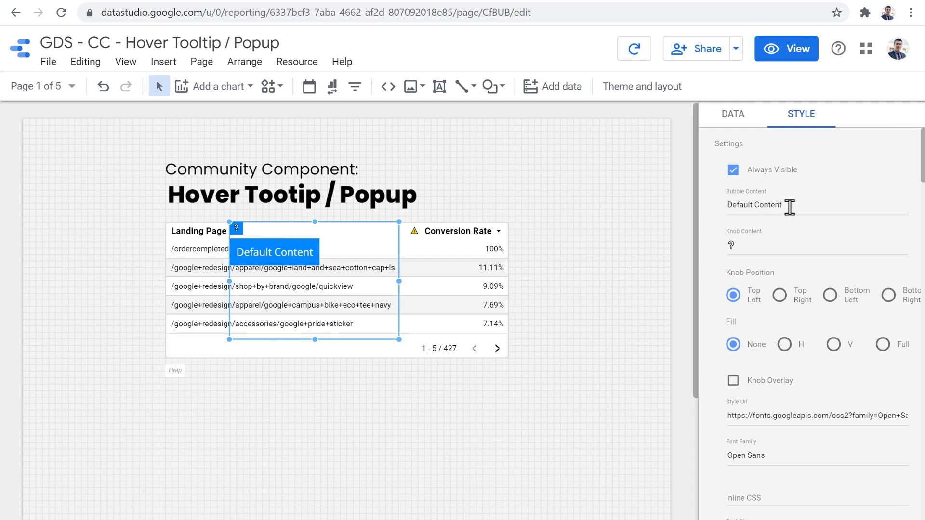
drag(790, 208, 733, 207)
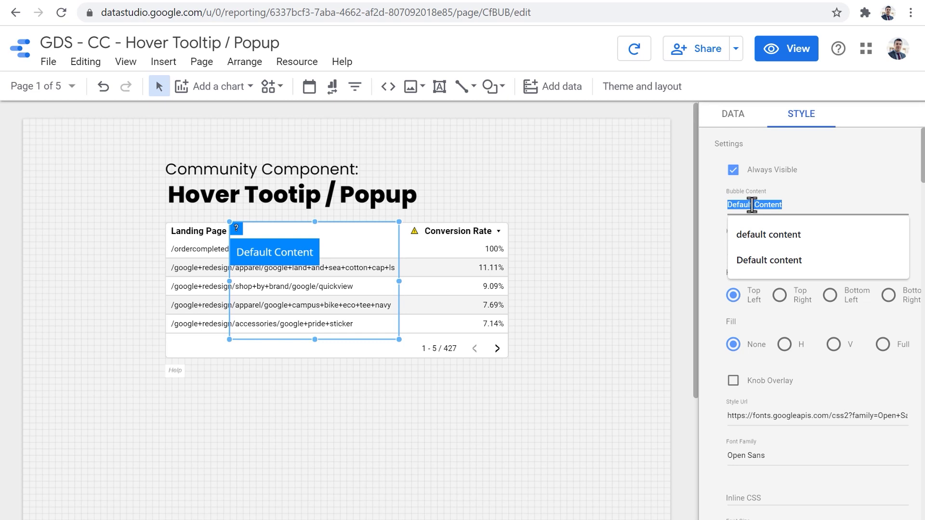
Replace the bubble text with 'Landing page is the first page visited in a session.'.
text(Lan)
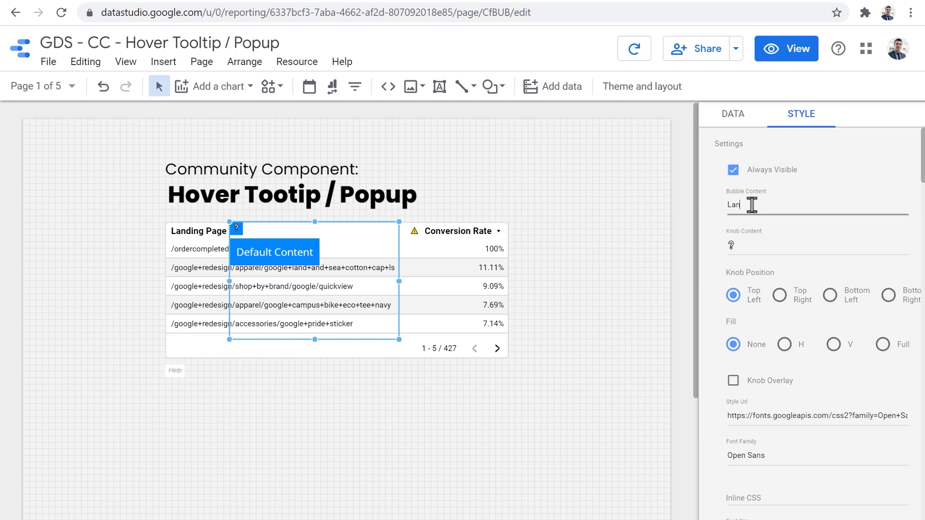
text(ding page is the fir)
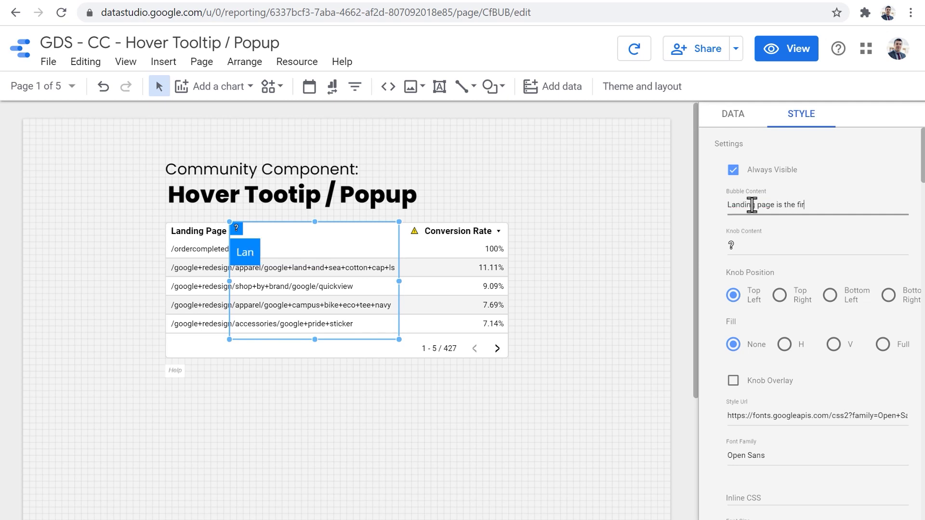
text(st page visited in a session.)
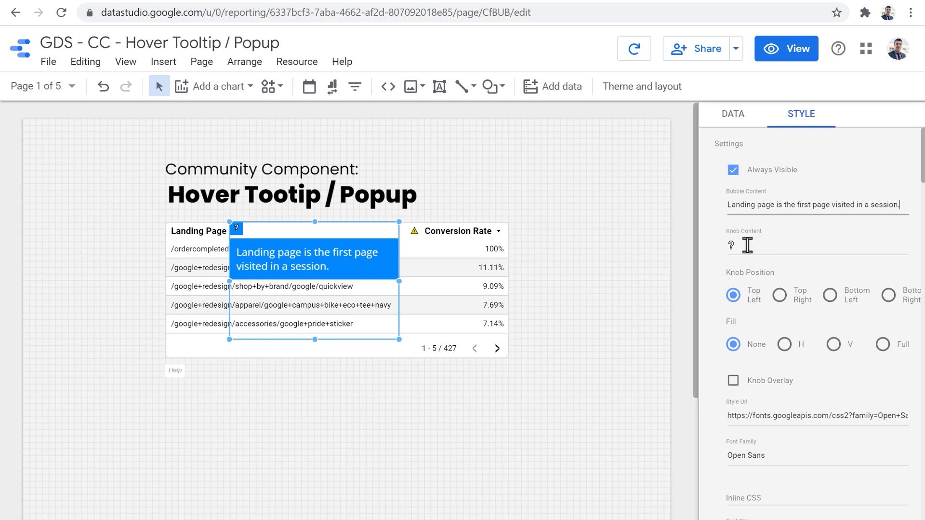
drag(747, 245, 730, 247)
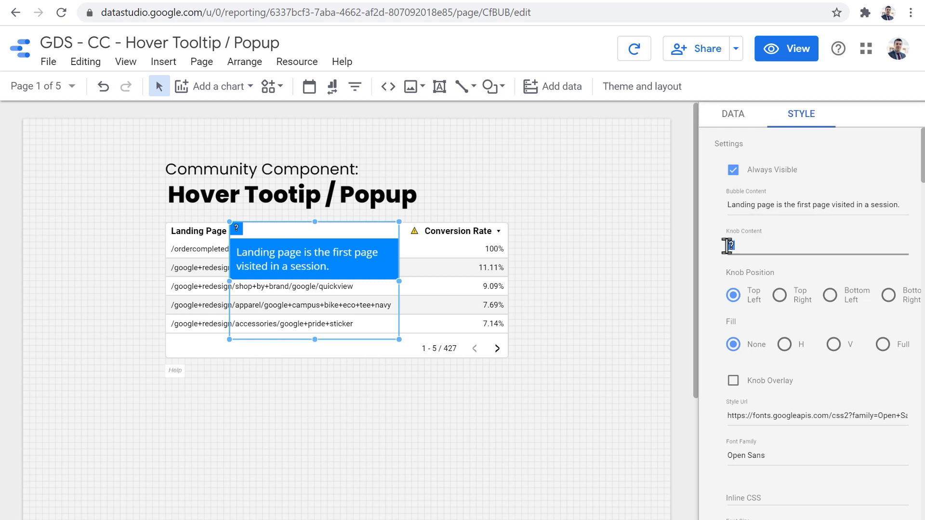
click(768, 247)
Try 'What's a landing page?' and 'i' as knob text, settling on '?'.
key(BackSpace)
text(What's a lan)
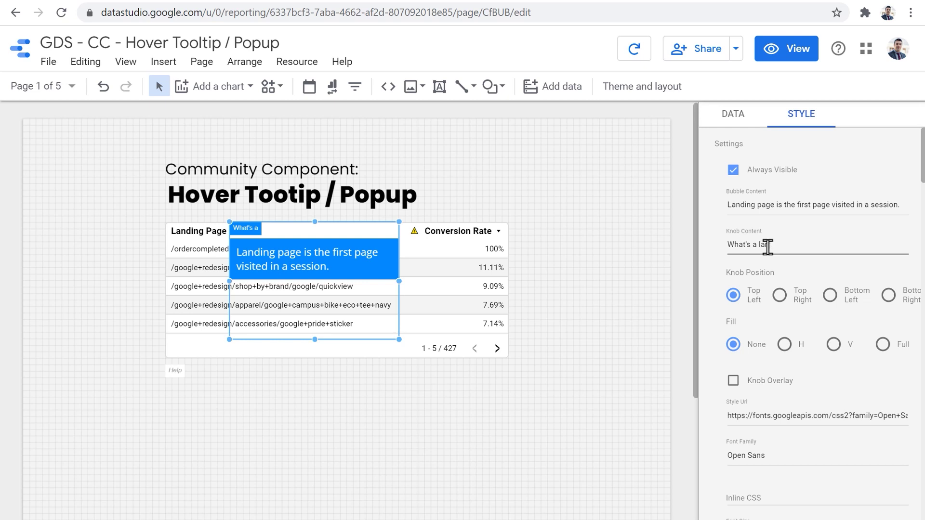
text(ding page?)
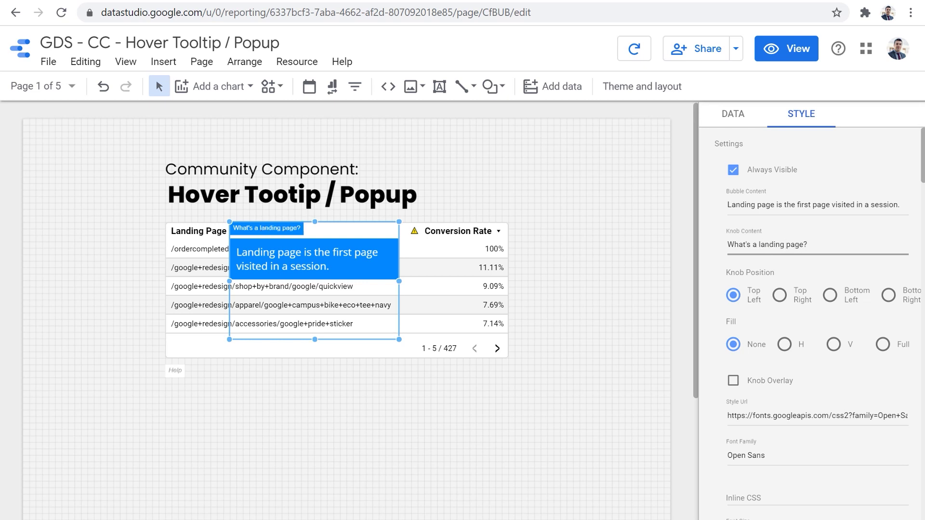
drag(809, 245, 724, 249)
text(i)
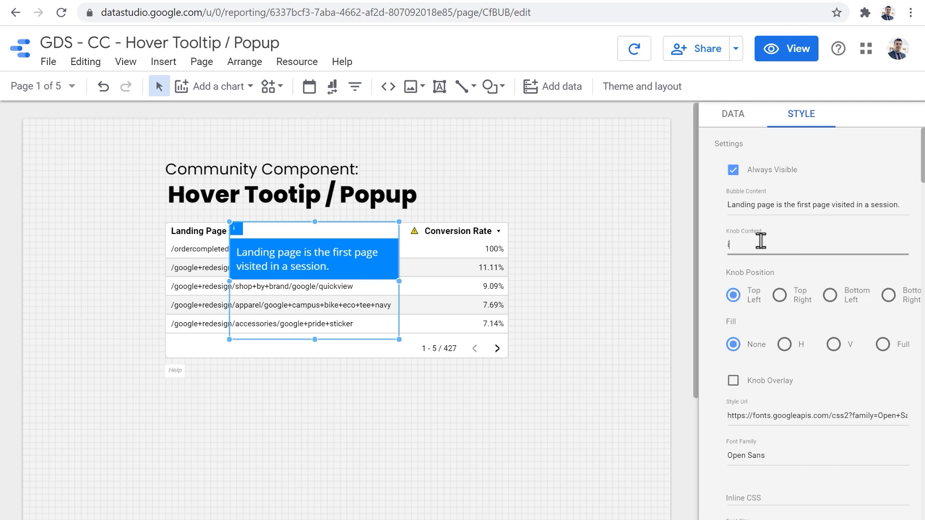
drag(756, 242, 716, 254)
text(?)
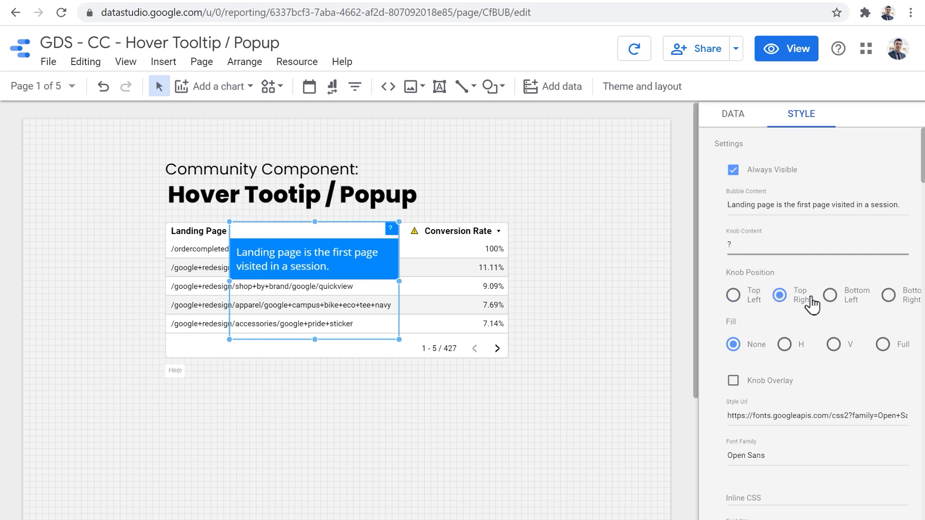
Set the popup's Knob Position to Top Left, with the bubble below it.
click(830, 296)
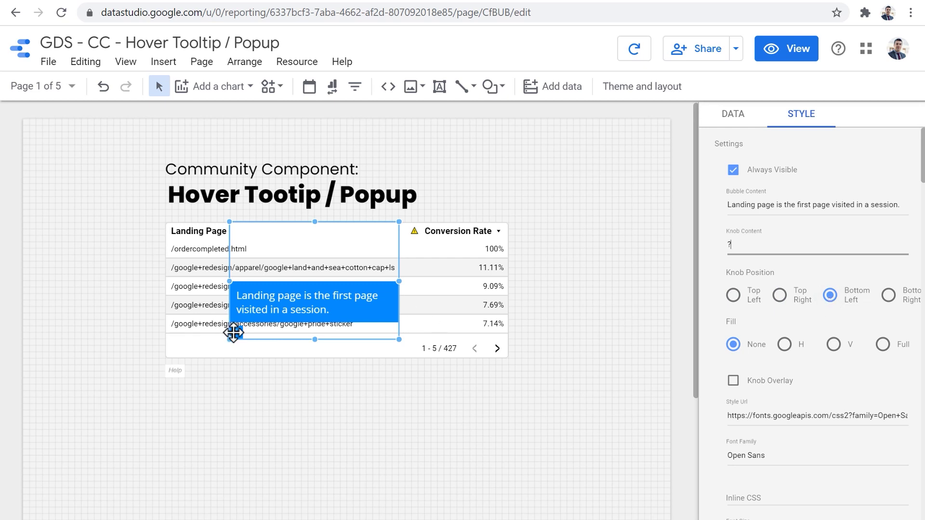
click(889, 295)
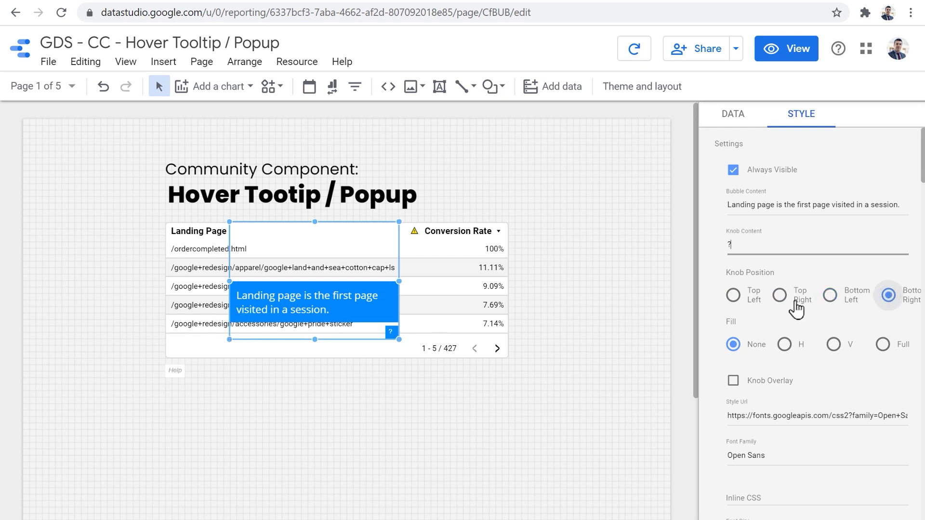
click(780, 296)
click(731, 296)
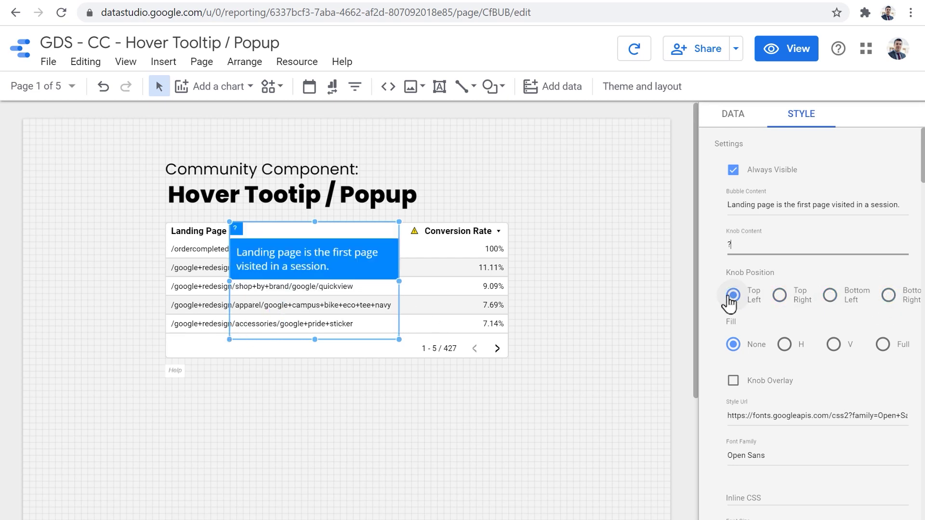
drag(248, 249, 252, 249)
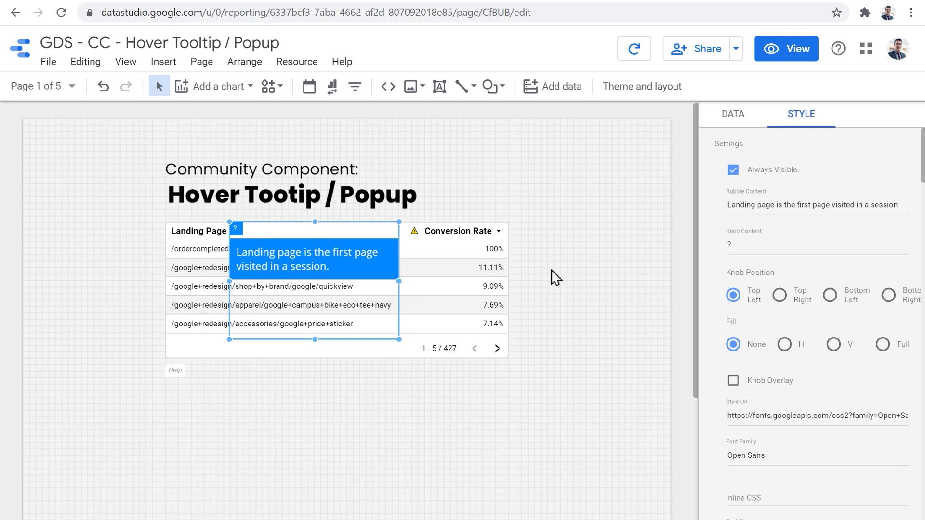
scroll(842, 364, down, 1)
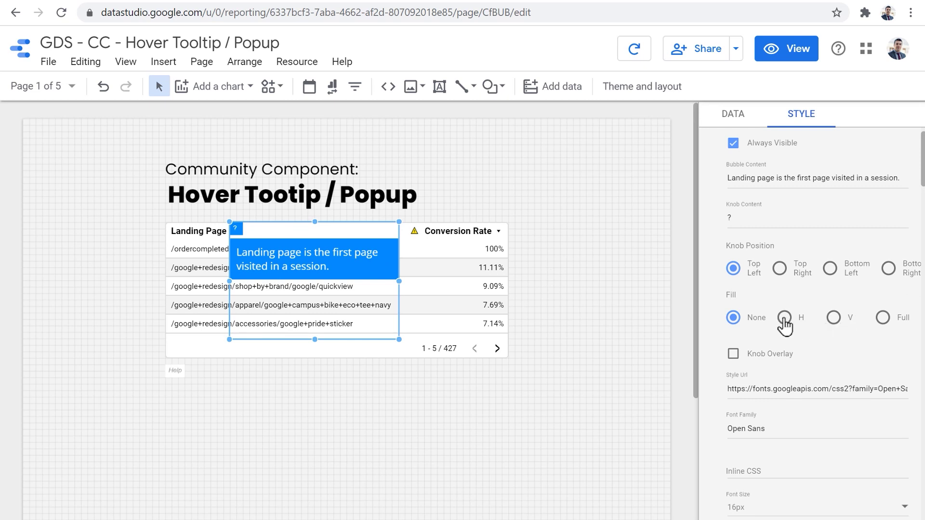
Set the bubble Fill to Full, leaving Knob Overlay unticked.
click(785, 319)
click(833, 319)
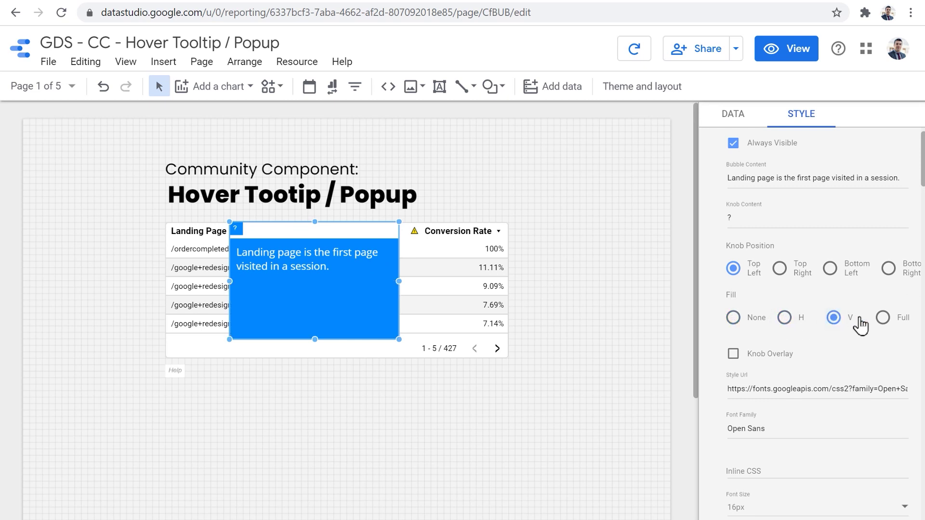
click(881, 318)
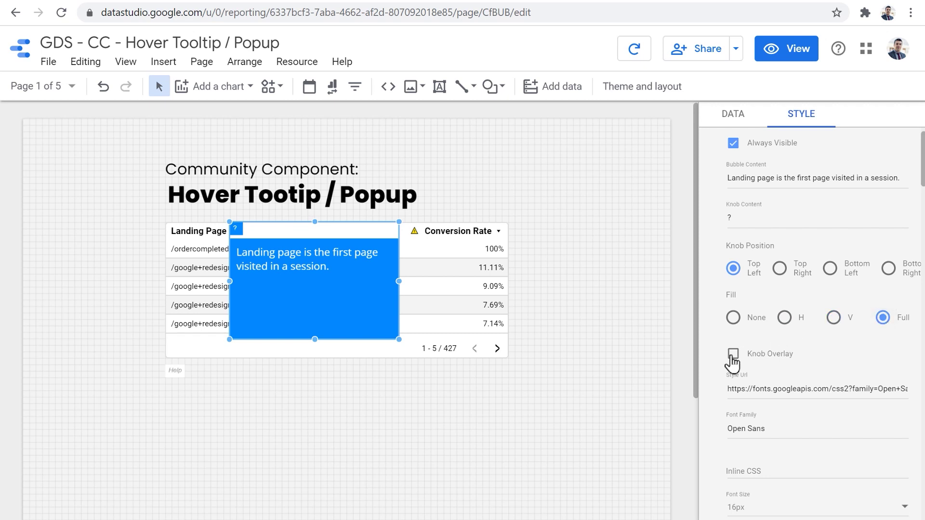
click(733, 355)
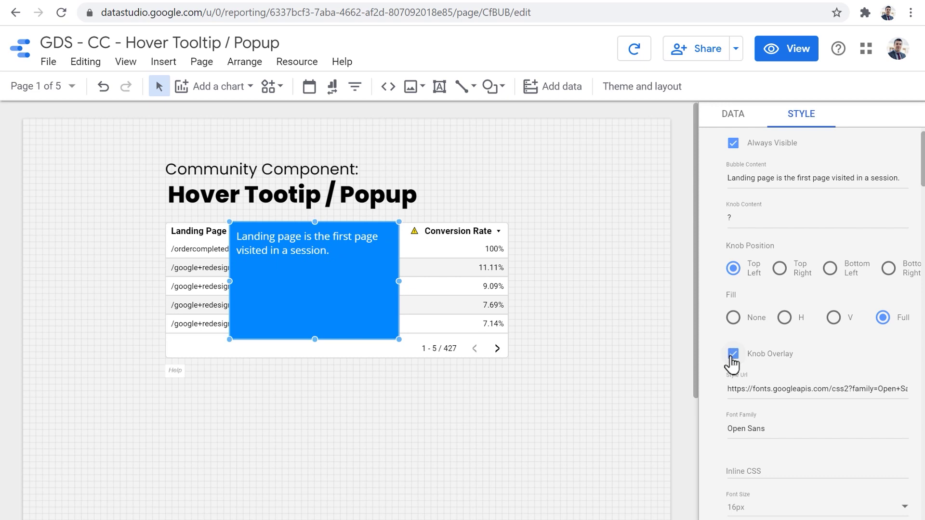
click(733, 355)
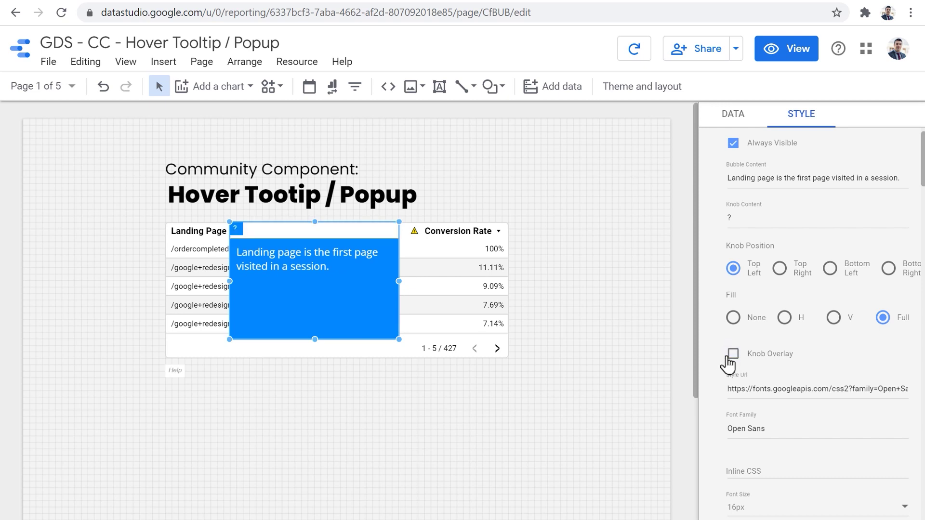
scroll(747, 352, down, 2)
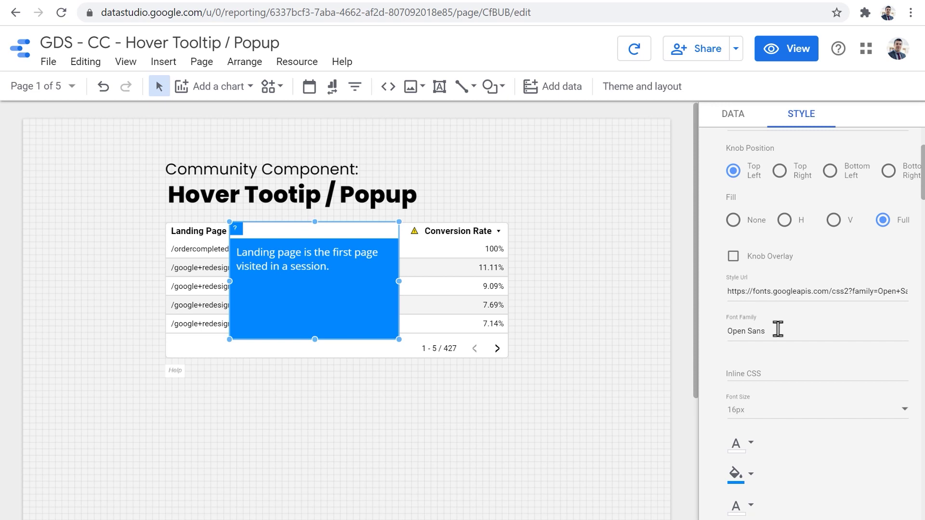
scroll(777, 332, down, 1)
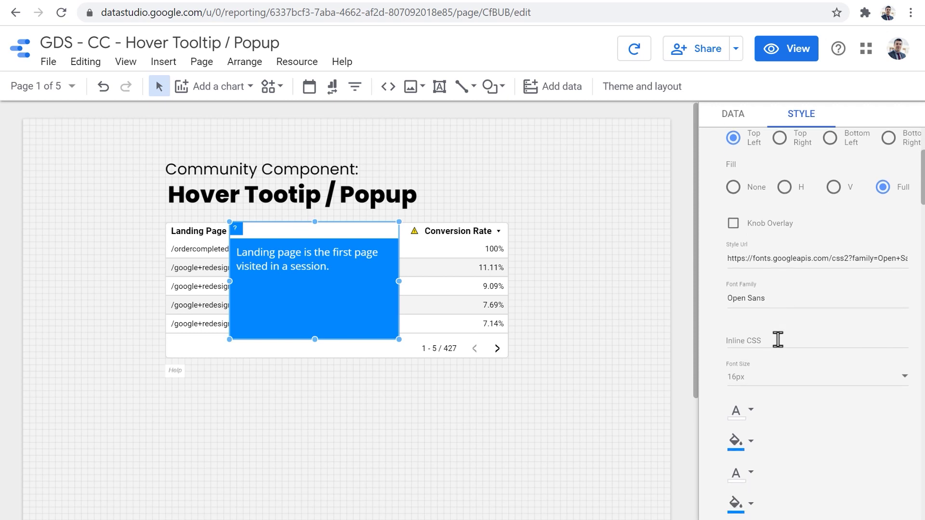
Give the tooltip 12px black text on a light yellow background.
click(766, 381)
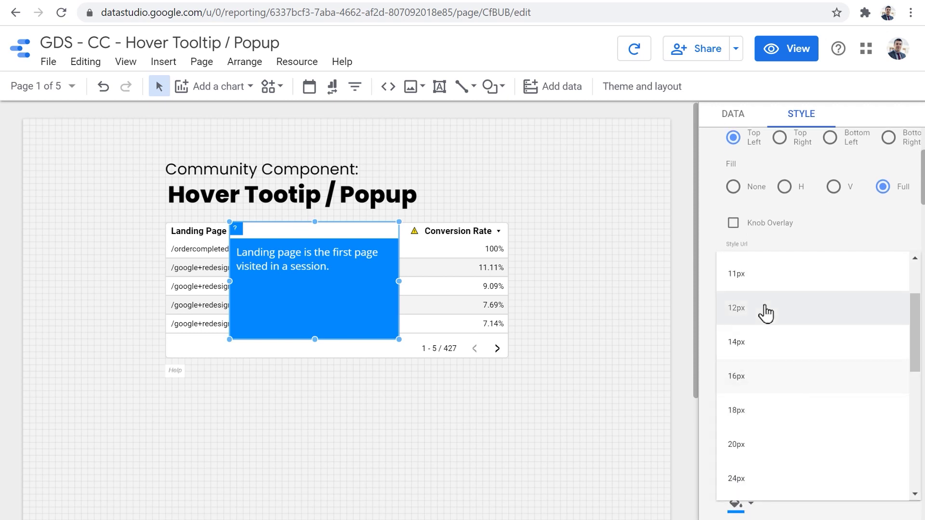
click(763, 308)
scroll(716, 402, down, 3)
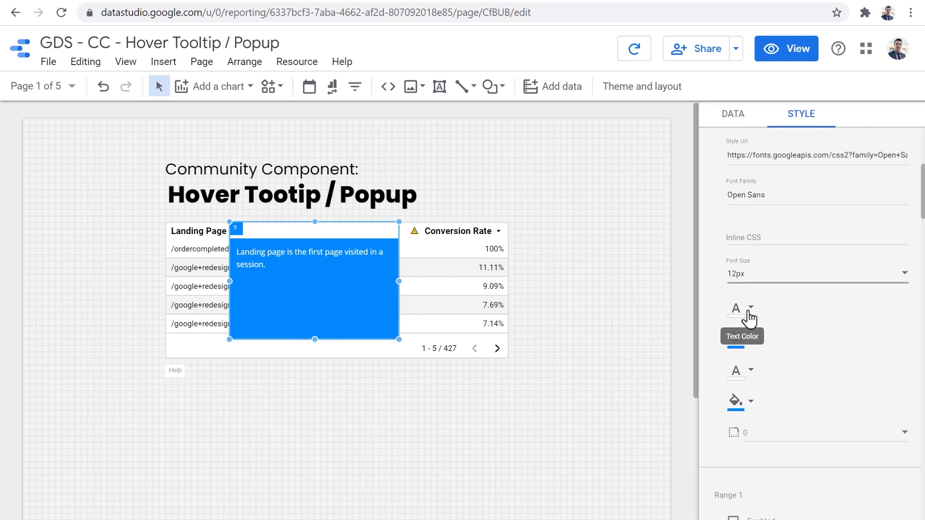
click(750, 313)
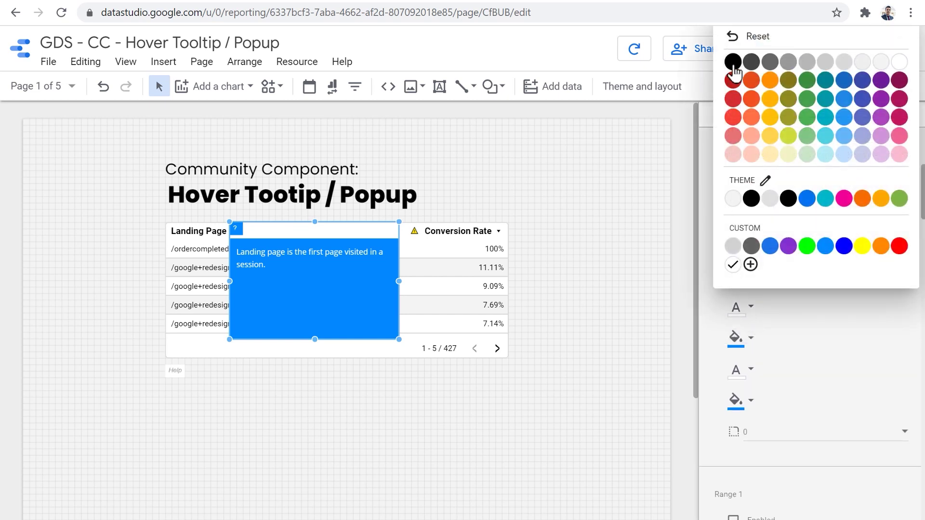
click(734, 66)
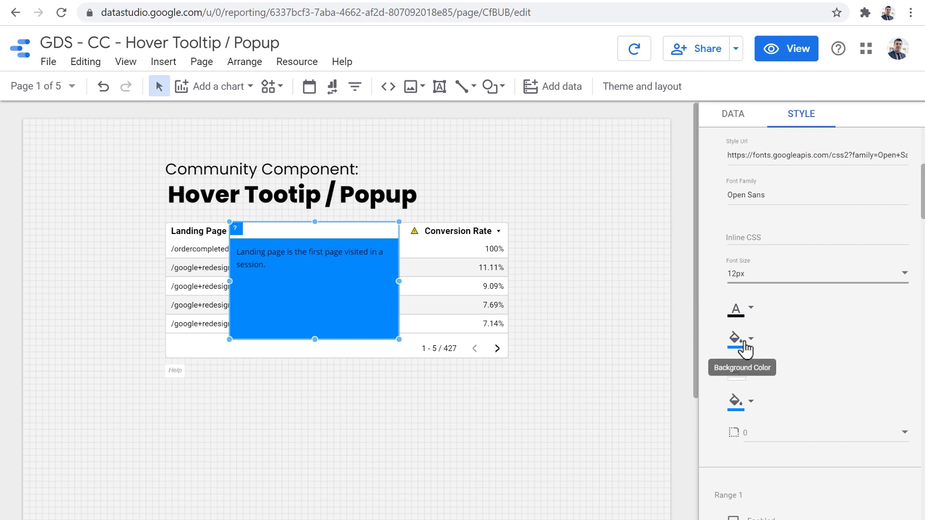
click(746, 348)
click(770, 198)
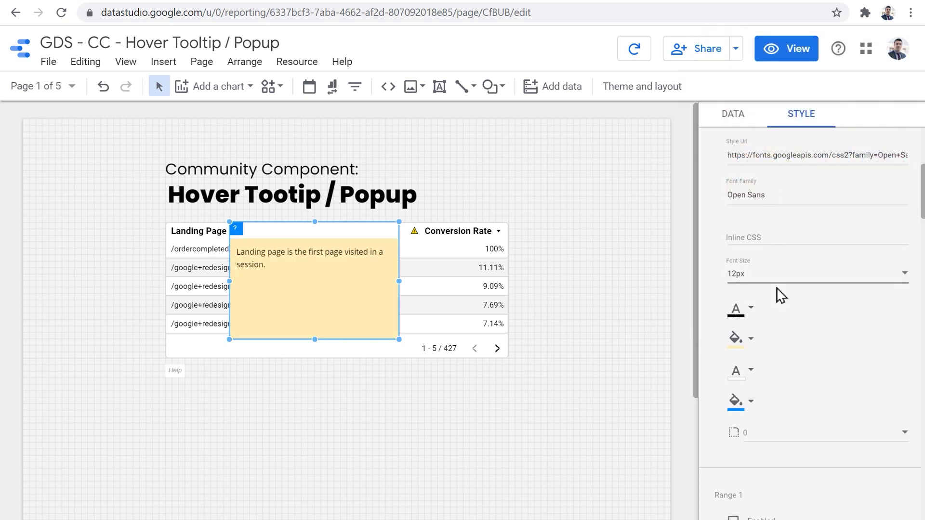
Make the knob blue text on white and set the corner radius to 5.
click(748, 376)
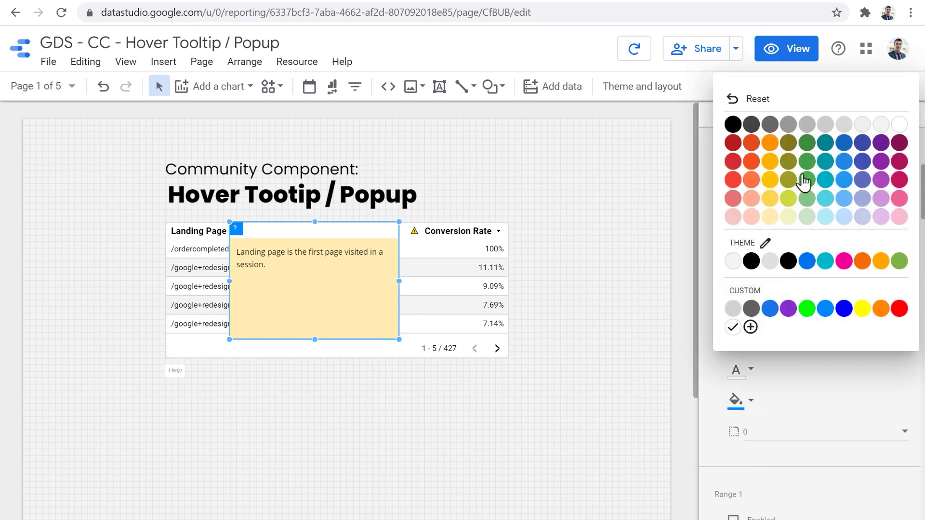
click(841, 162)
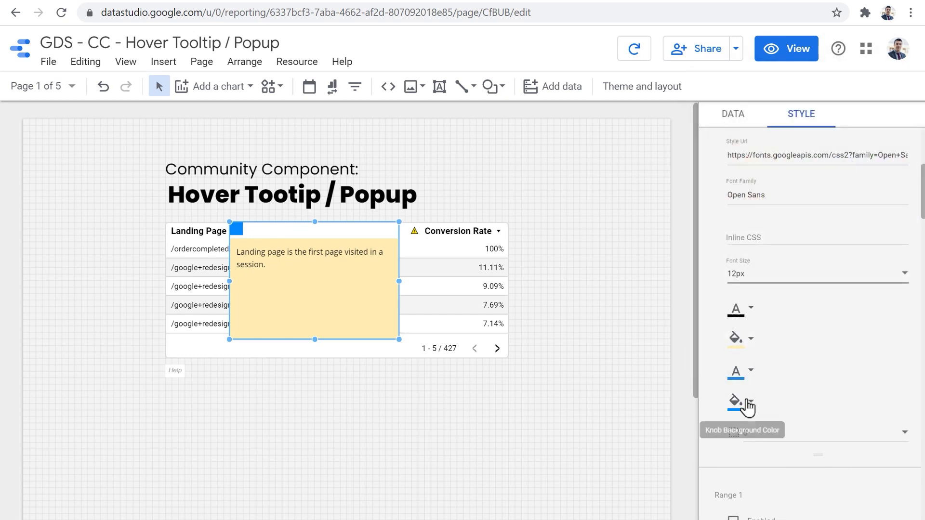
click(739, 402)
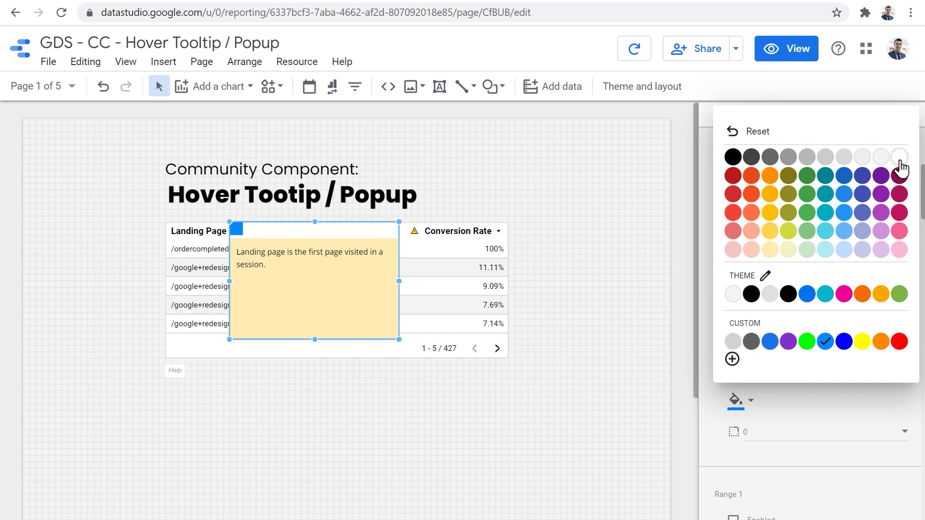
click(900, 159)
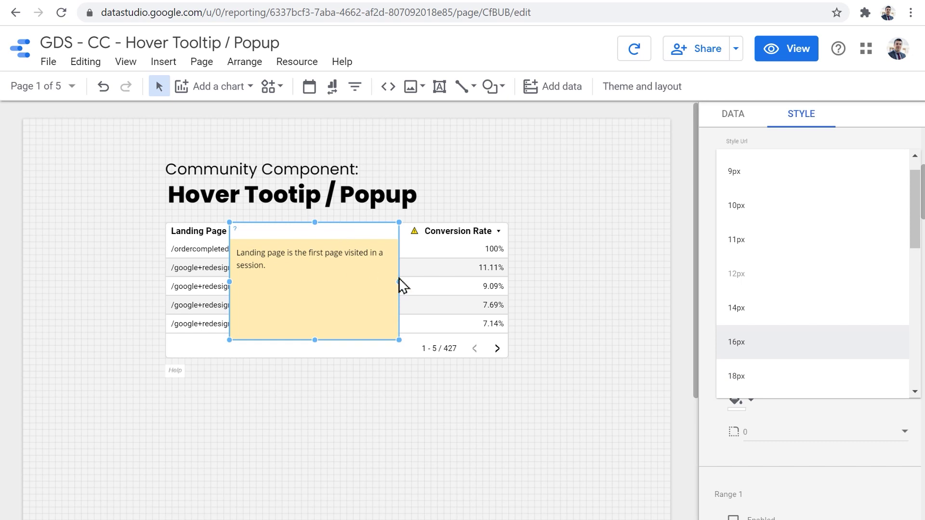
click(746, 276)
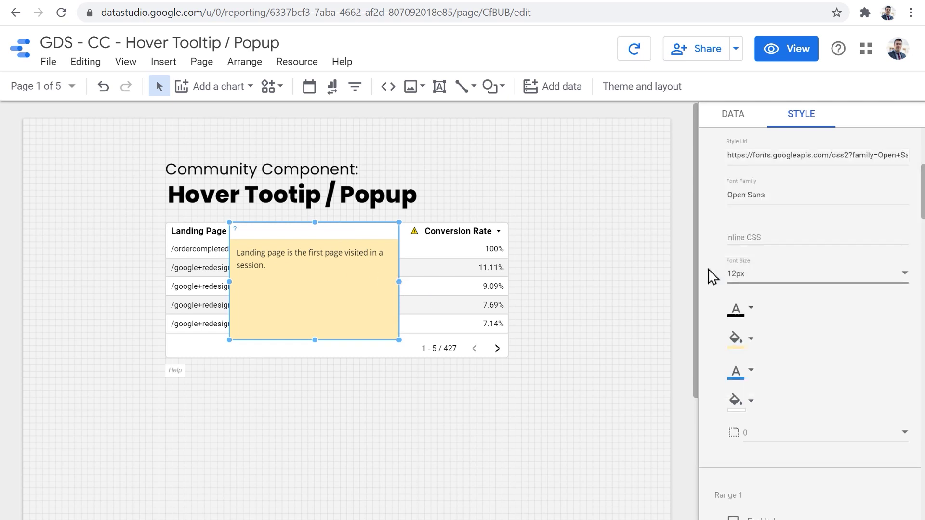
click(786, 432)
click(783, 460)
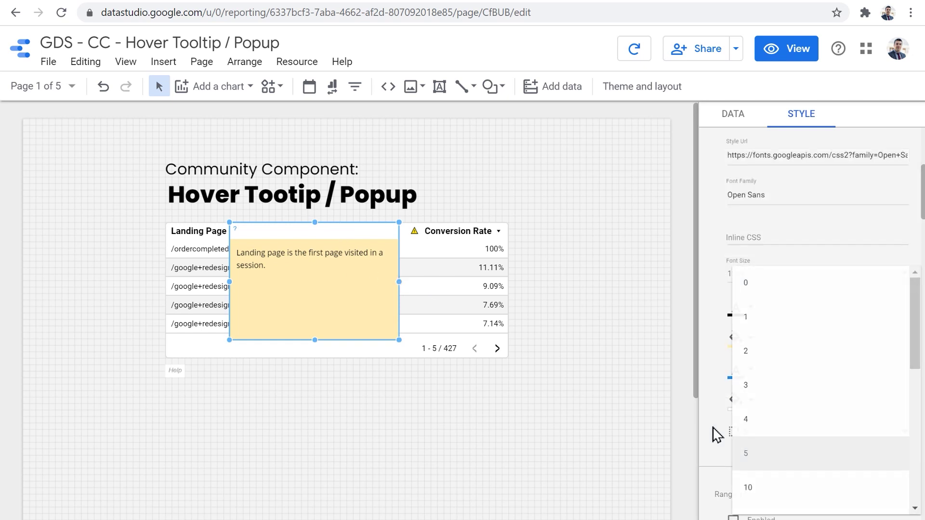
click(538, 287)
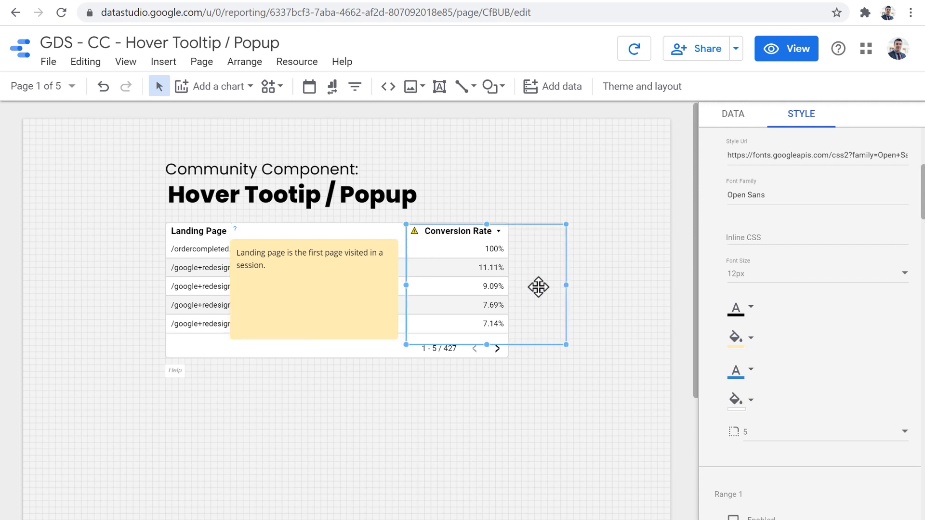
Untick Always Visible on the Landing Page popup so it appears on hover, then switch to View mode.
click(606, 357)
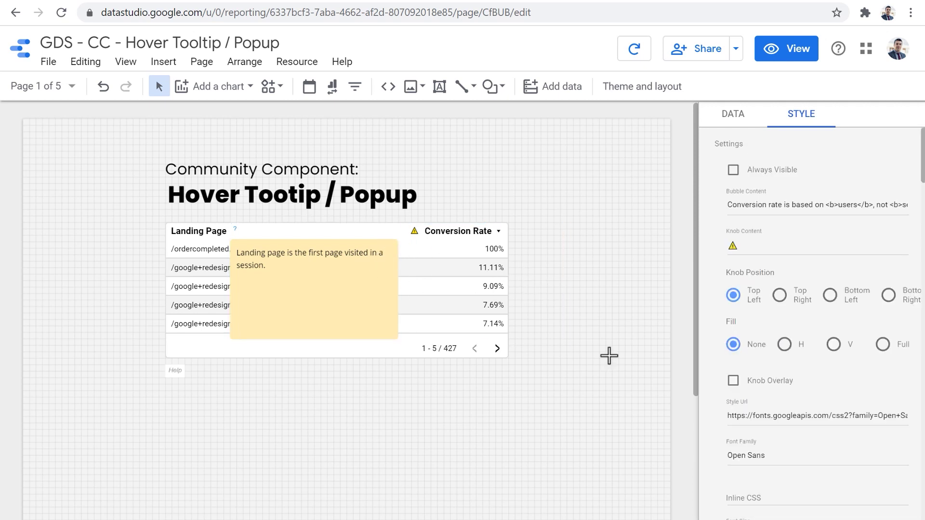
click(304, 282)
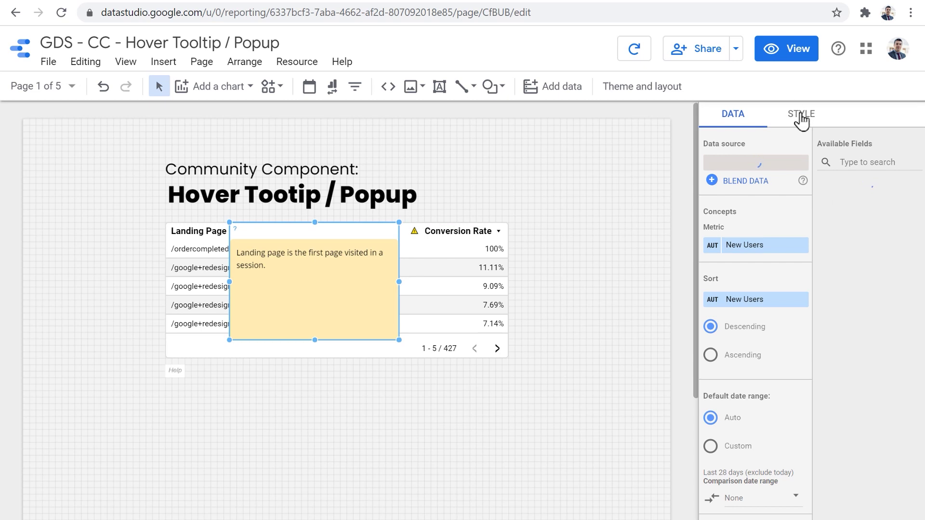
click(802, 115)
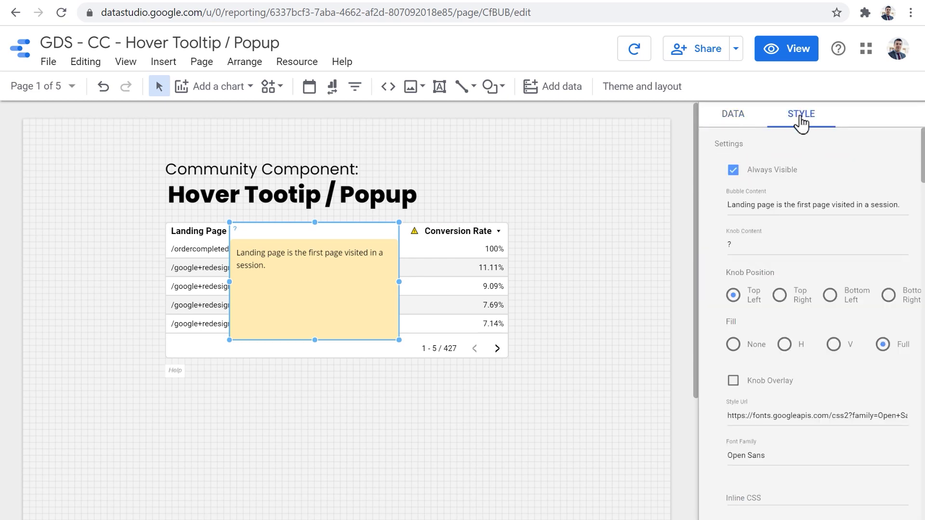
click(730, 173)
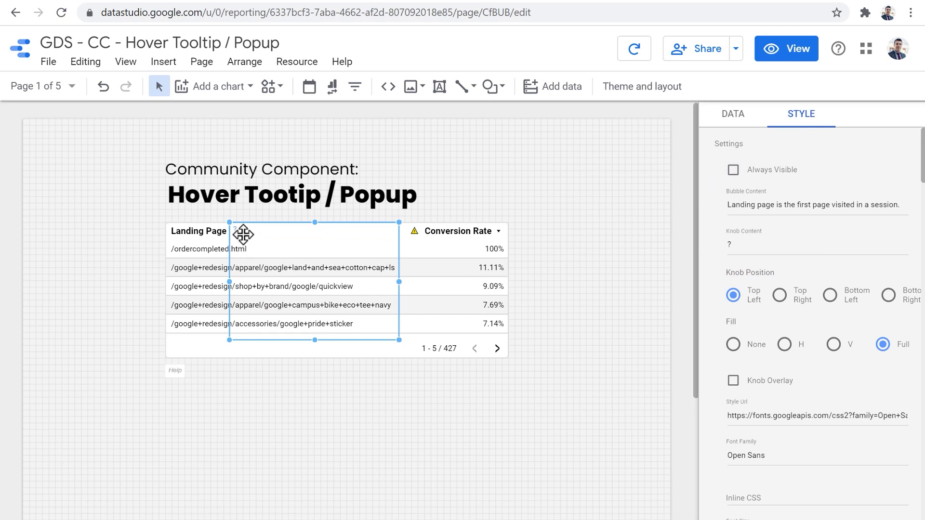
click(775, 60)
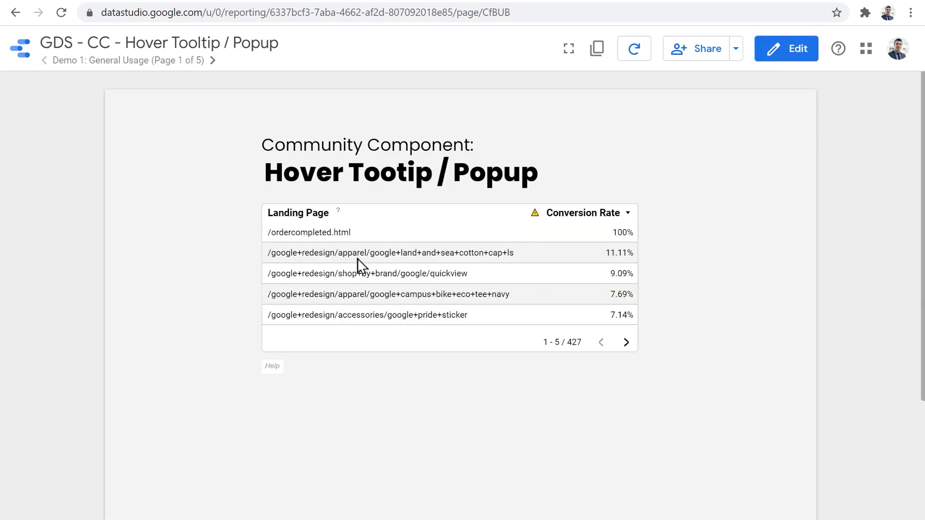
mouse_move(340, 215)
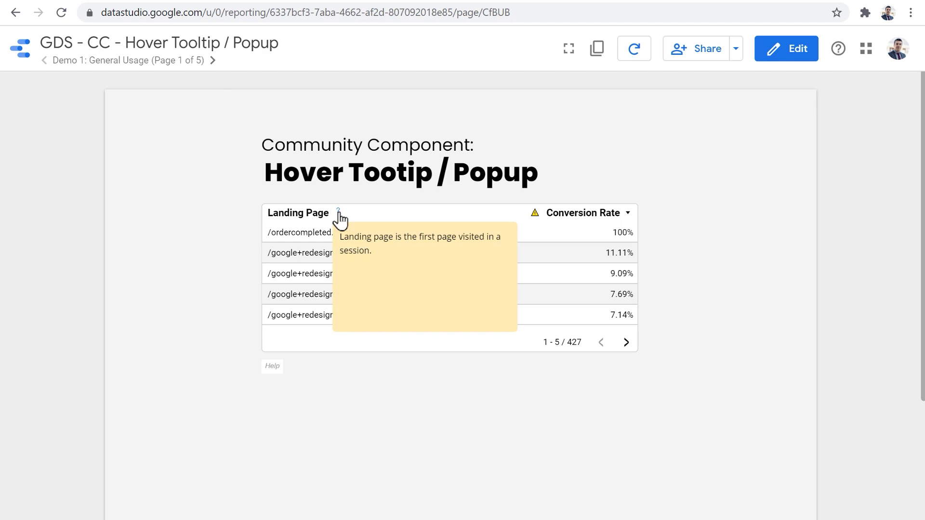
mouse_move(538, 223)
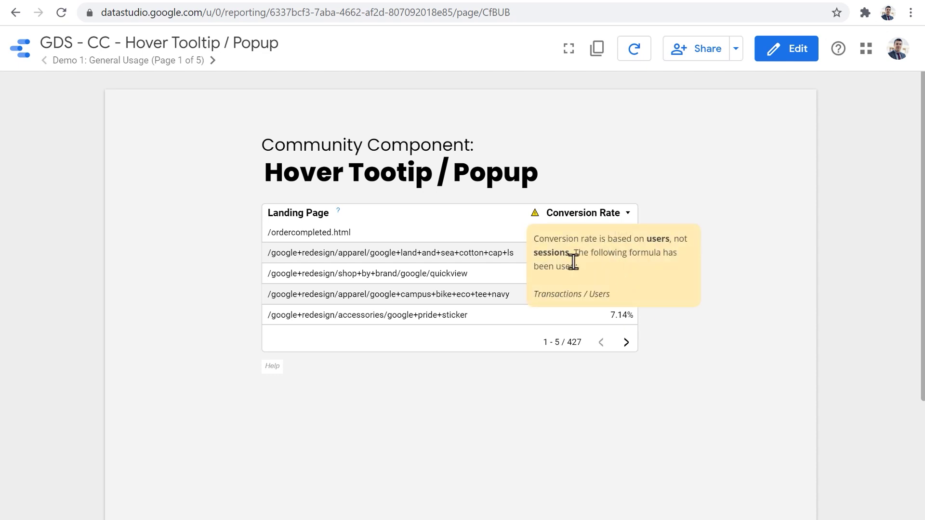
Return to edit mode and open the Conversion Rate popup's style settings.
click(778, 63)
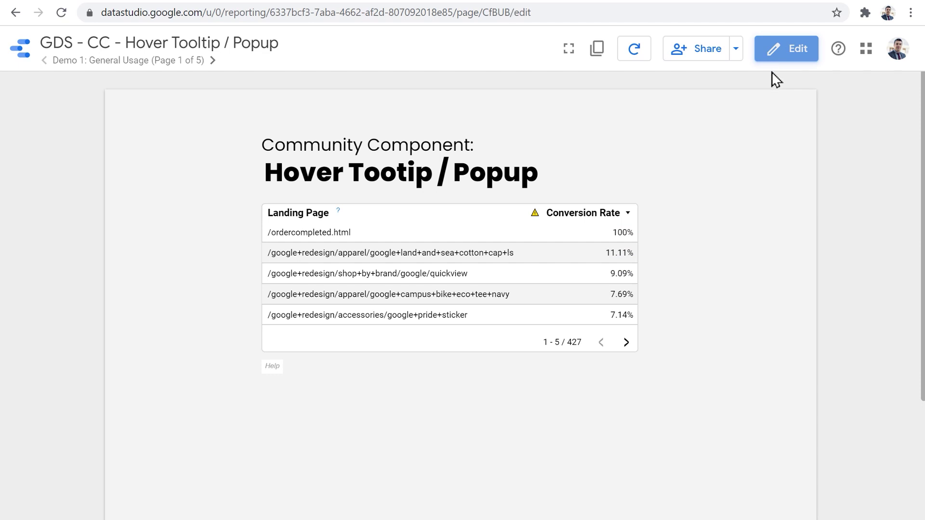
click(415, 242)
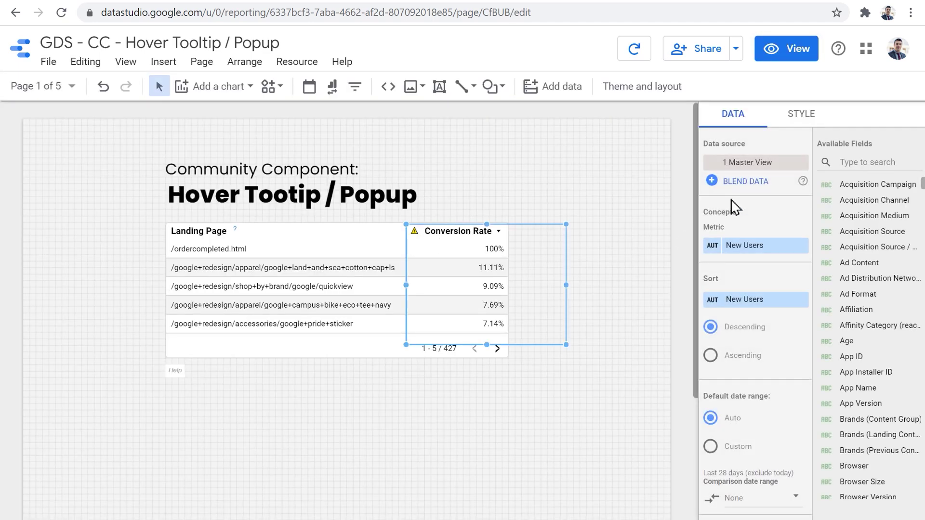
click(800, 121)
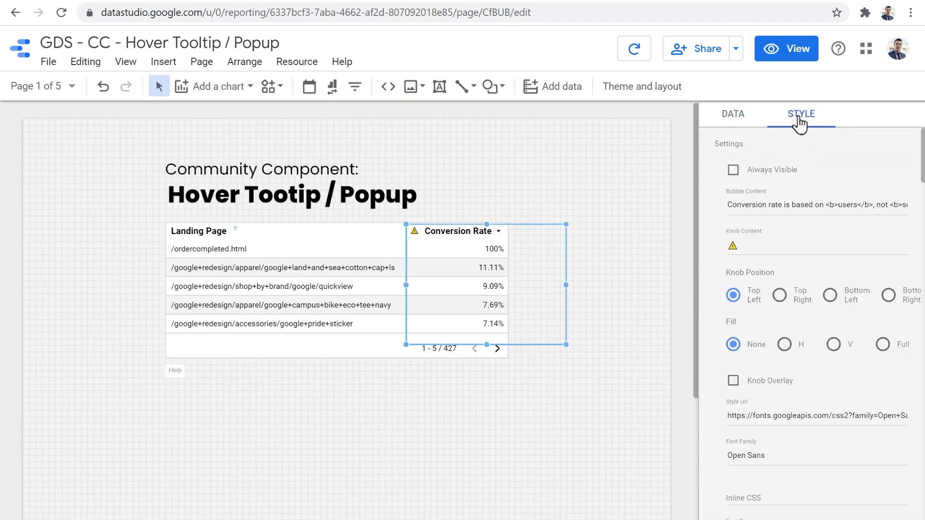
Review the Transactions / Users formula in the Bubble Content HTML and enable Always Visible.
drag(829, 205, 842, 205)
click(835, 204)
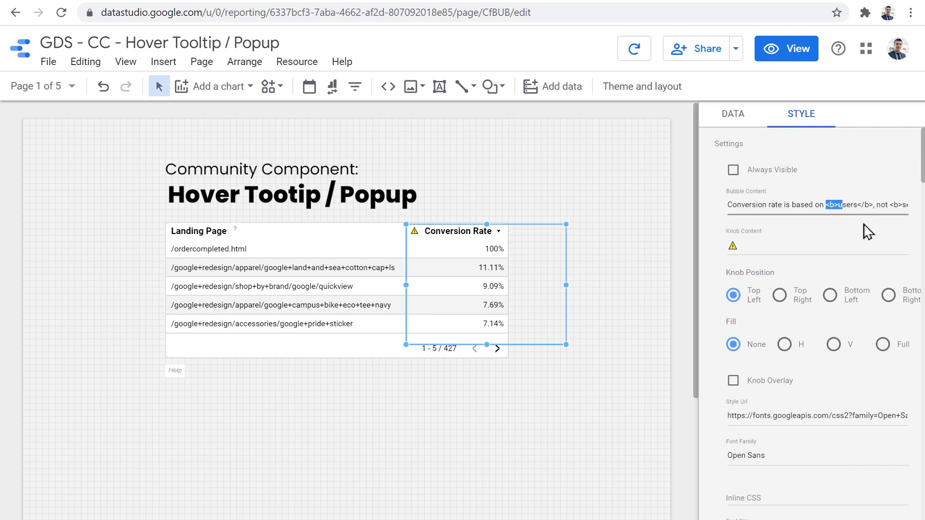
key(Right)
key(Right)
key(Right)
key(Right)
key(Right)
key(Right)
key(Right)
key(Right)
key(Right)
key(Right)
key(Right)
key(Right)
key(Right)
key(Right)
key(Right)
key(Right)
key(Right)
key(Right)
key(Right)
key(Right)
key(Right)
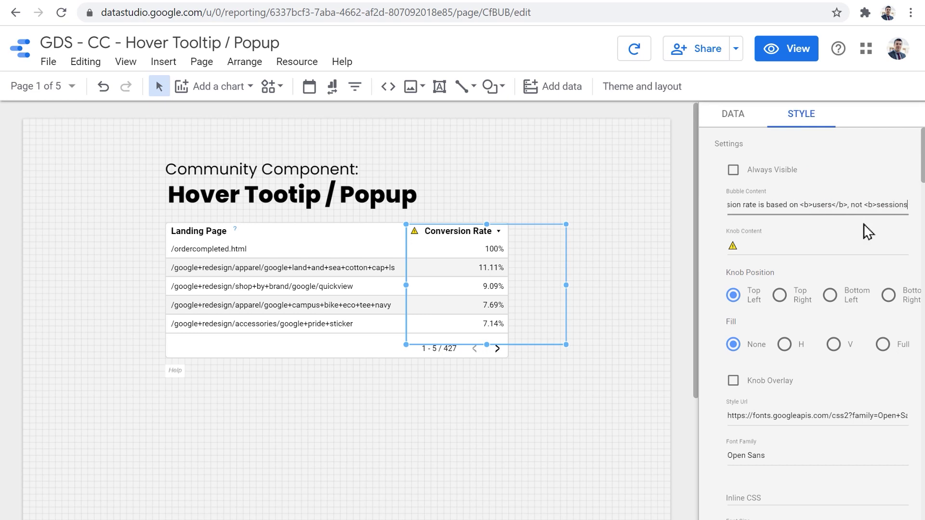
key(Right)
key(Right)
key(Right)
key(Right)
key(Right)
key(Right)
key(Right)
key(Right)
key(Right)
key(Right)
key(Right)
key(Right)
key(Right)
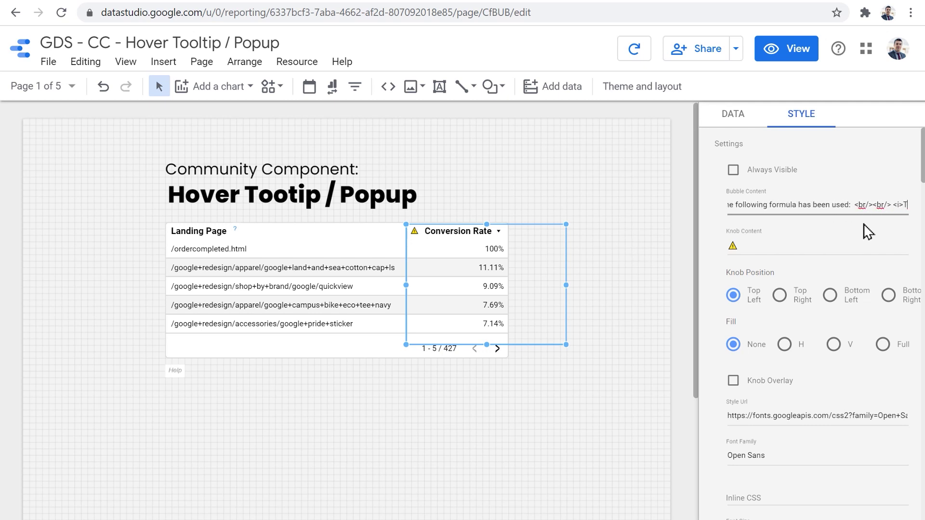
key(Left)
key(Right)
key(Right)
key(Right)
key(Right)
key(Right)
key(Right)
key(Right)
key(Right)
key(Right)
key(Right)
key(Right)
key(Right)
key(Right)
key(Right)
key(Right)
key(Right)
key(Right)
key(Right)
key(Right)
key(Right)
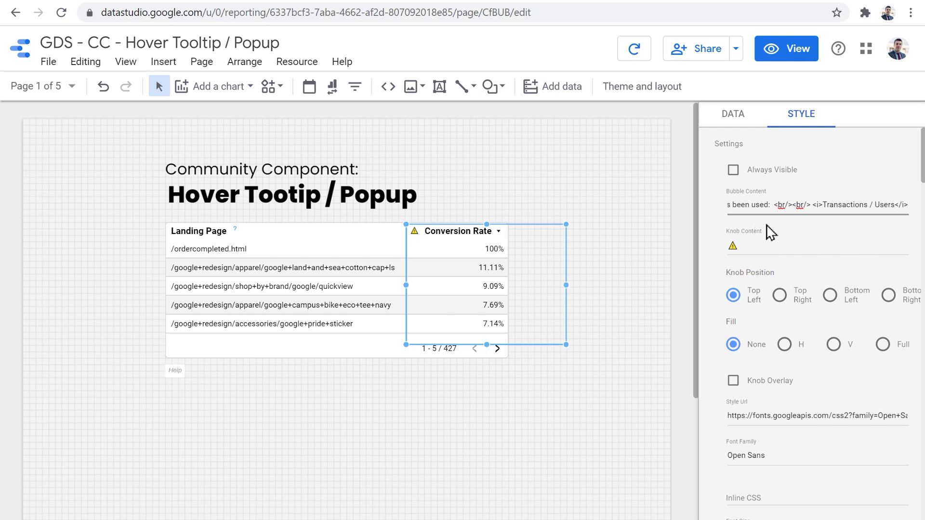
click(732, 173)
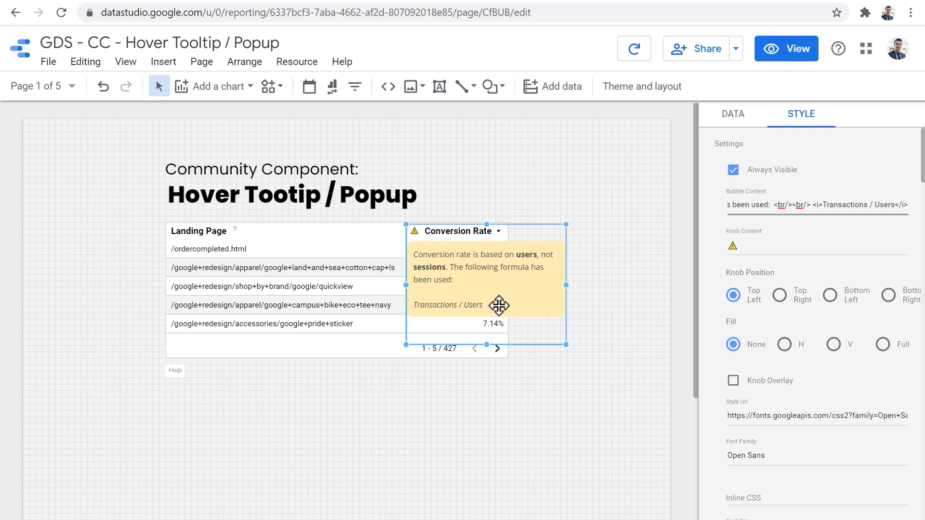
Preview the Conditional Popup page and check New Users' 39,033 above-target popup.
key(Escape)
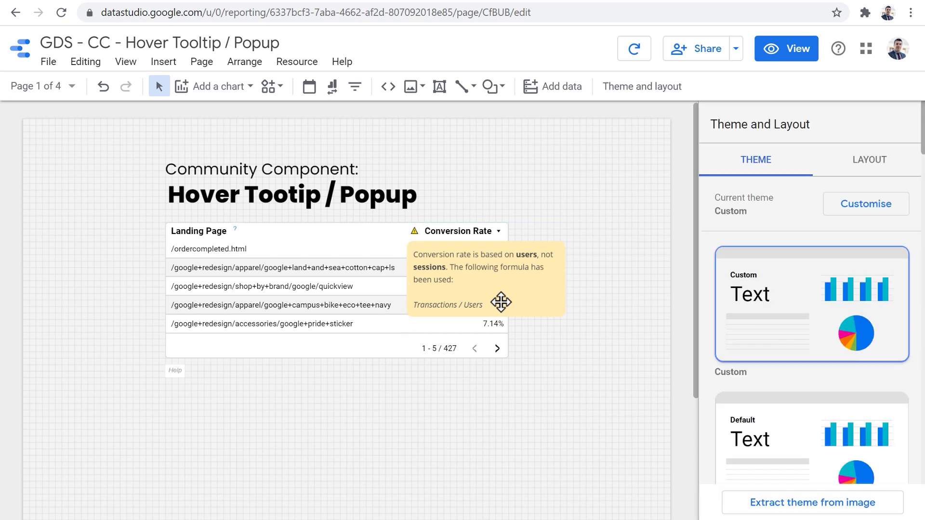
click(786, 53)
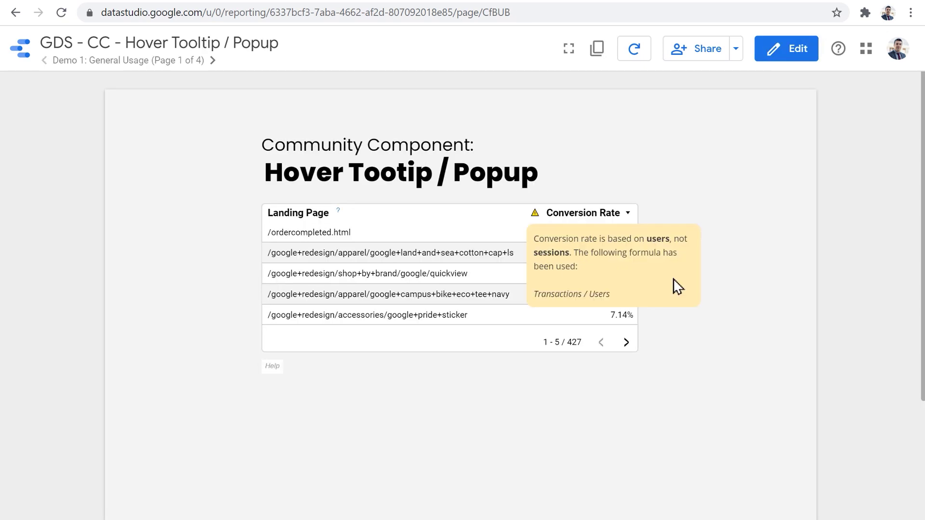
key(Page_Down)
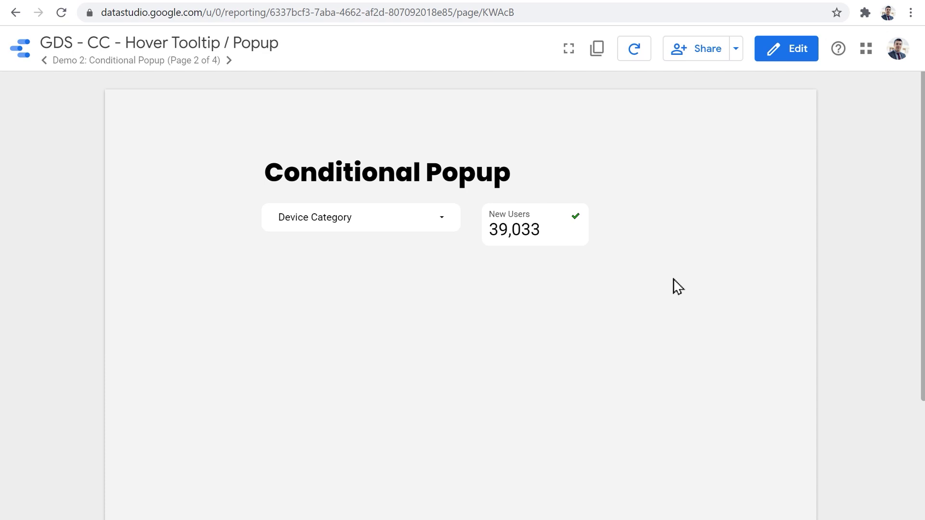
mouse_move(576, 219)
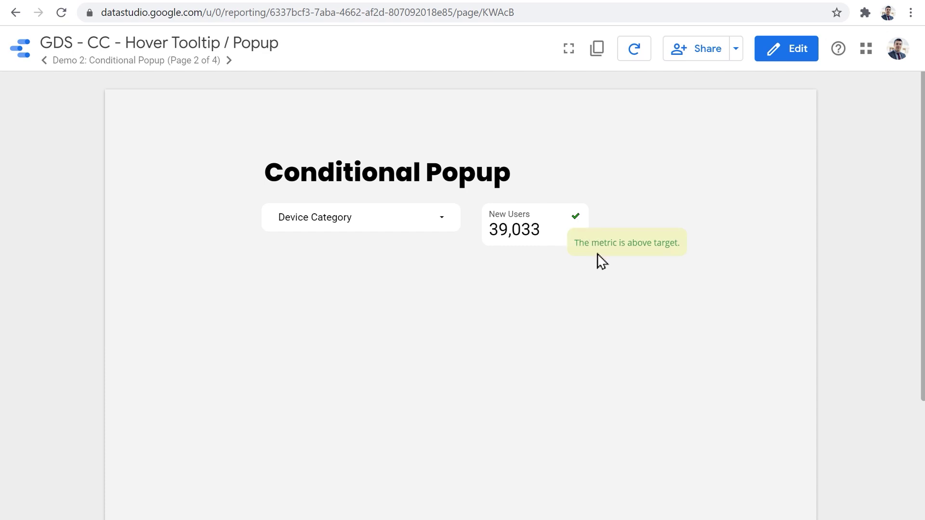
click(438, 223)
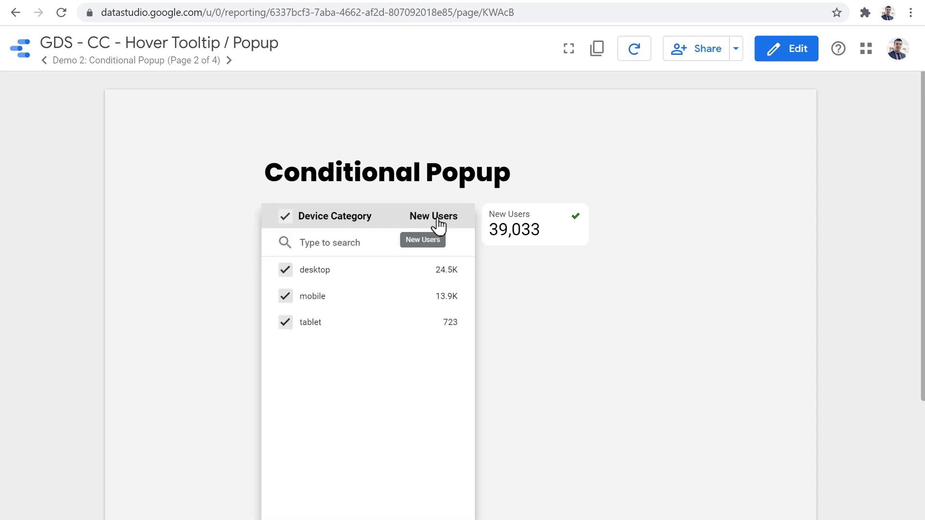
Filter the Conditional Popup page to mobile devices only.
mouse_move(452, 298)
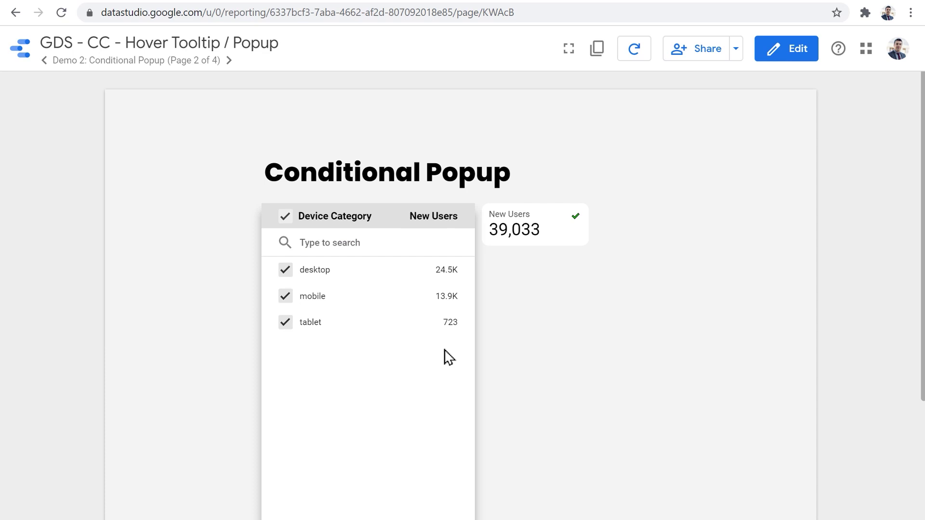
click(432, 298)
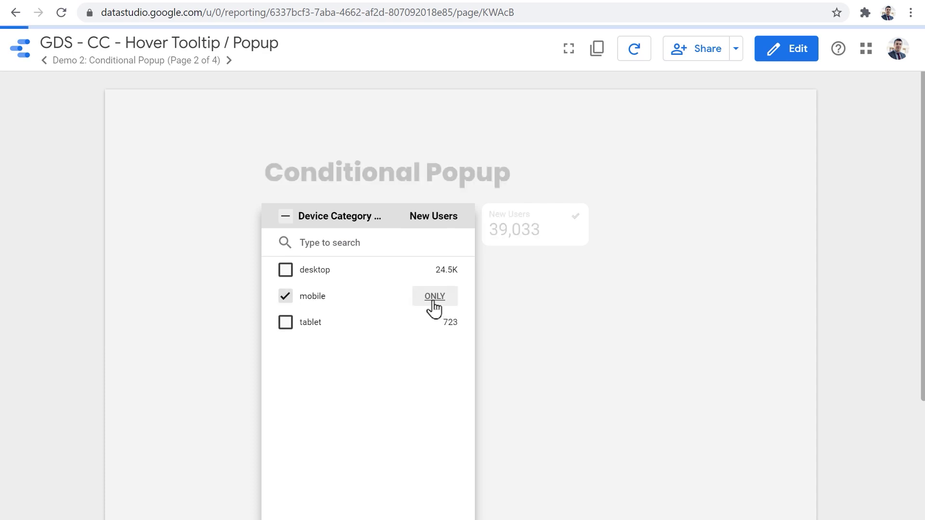
click(506, 293)
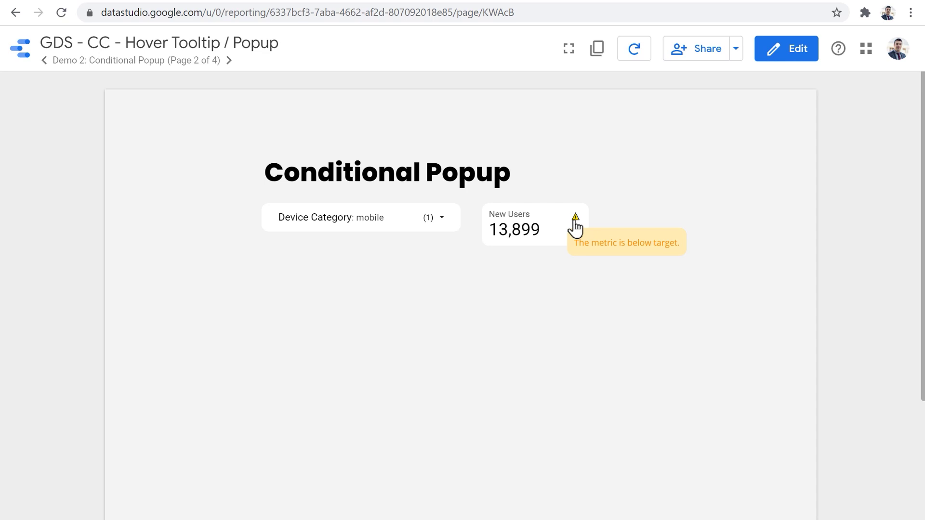
Switch the Device Category filter to tablet only, so New Users drops to 723.
click(436, 217)
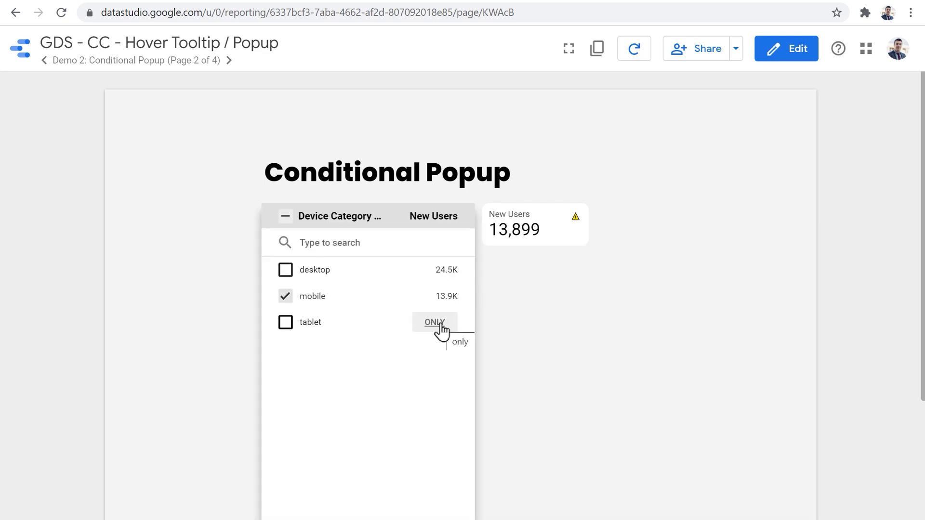
click(436, 322)
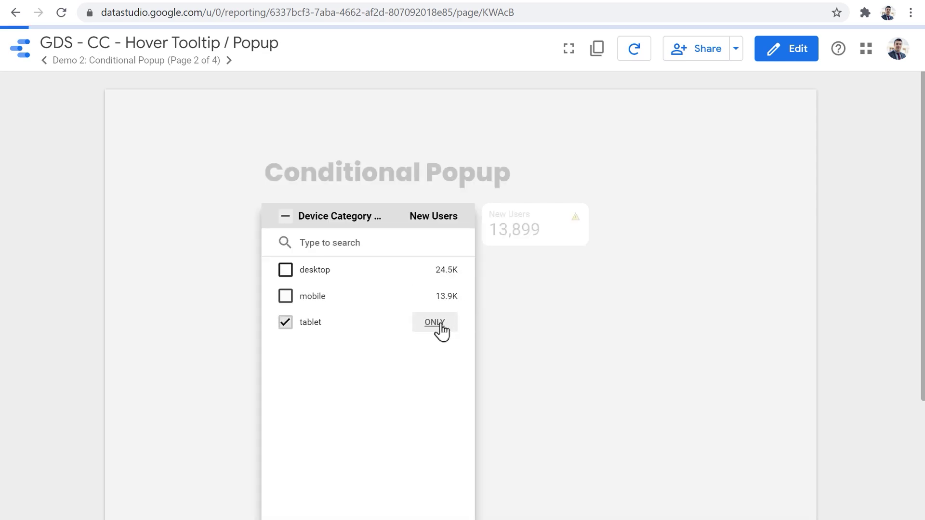
click(503, 307)
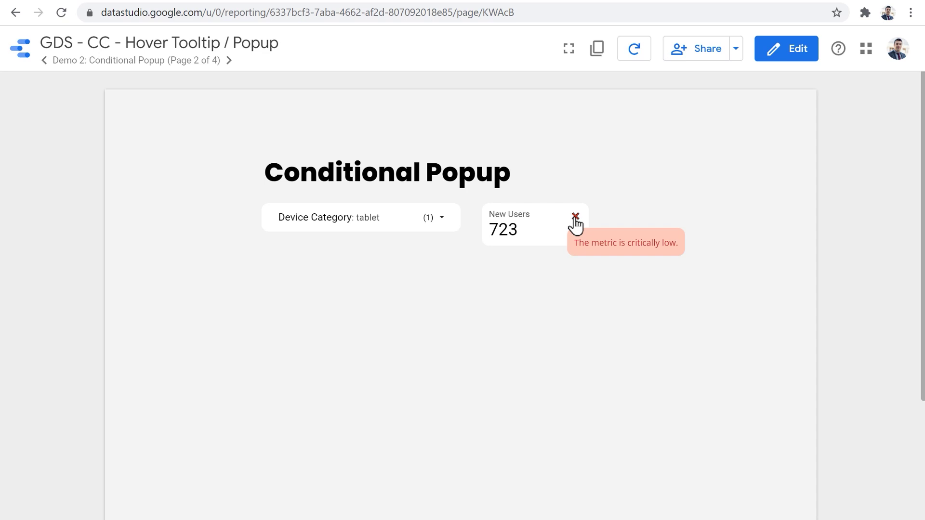
click(791, 54)
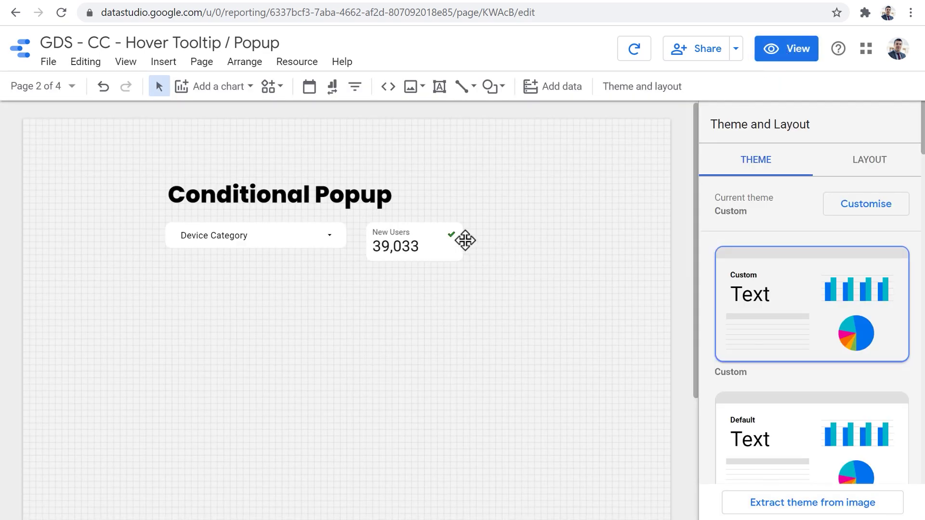
Scroll the popup component's STYLE settings to Range 1: 5000–20000, 'The metric is below target.'.
key(ctrl+v)
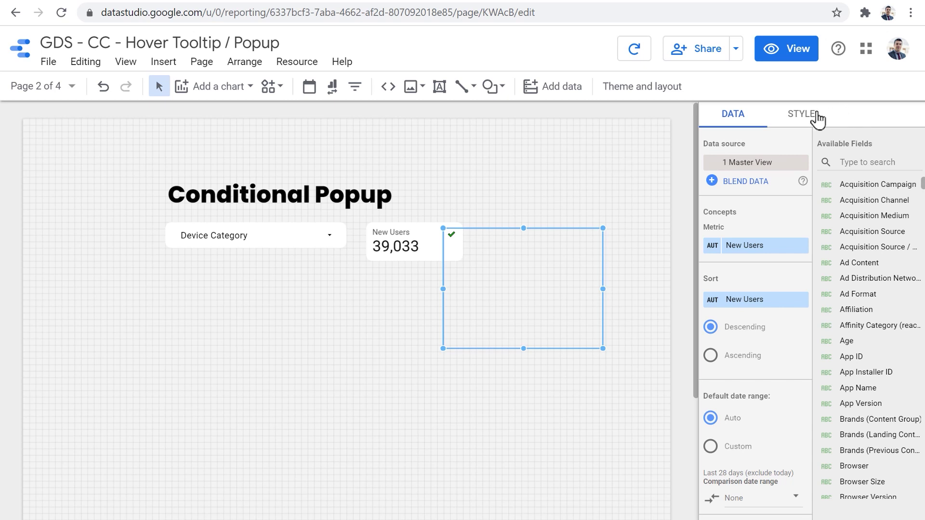
click(813, 122)
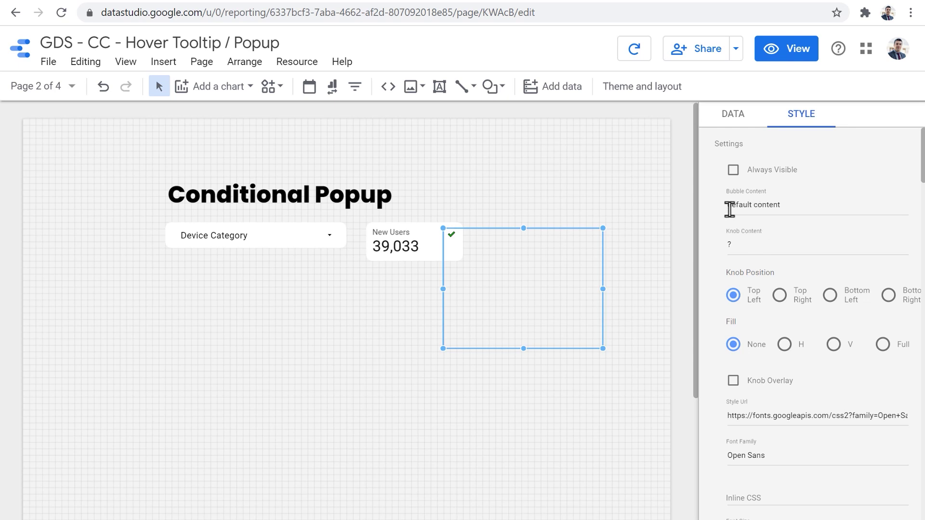
click(741, 247)
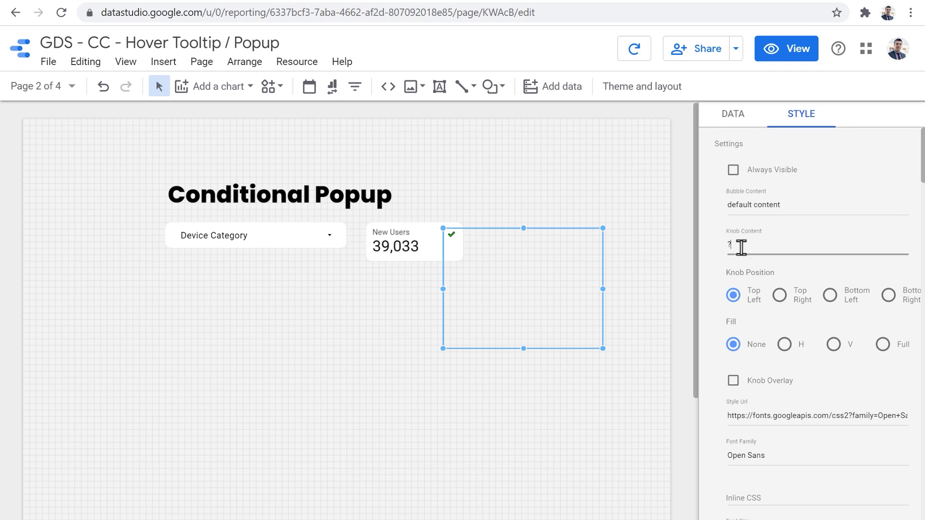
scroll(786, 269, down, 9)
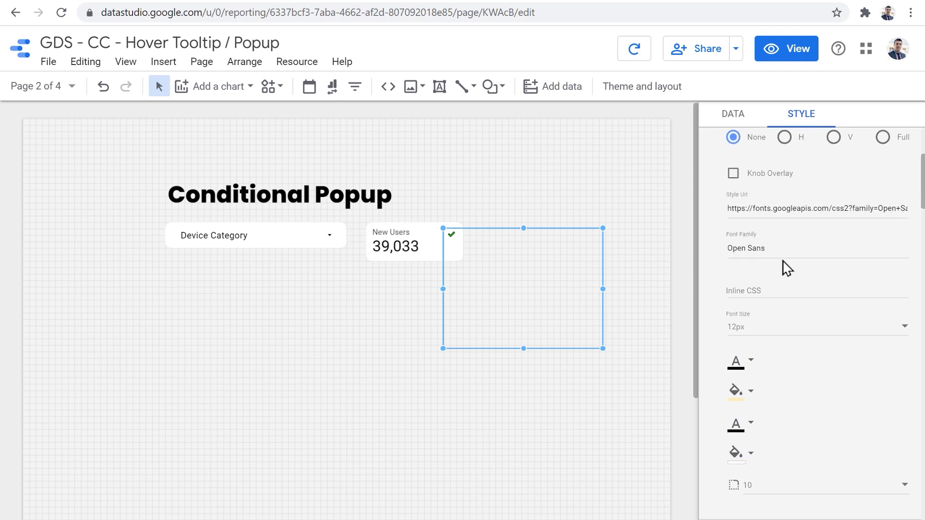
scroll(787, 269, down, 3)
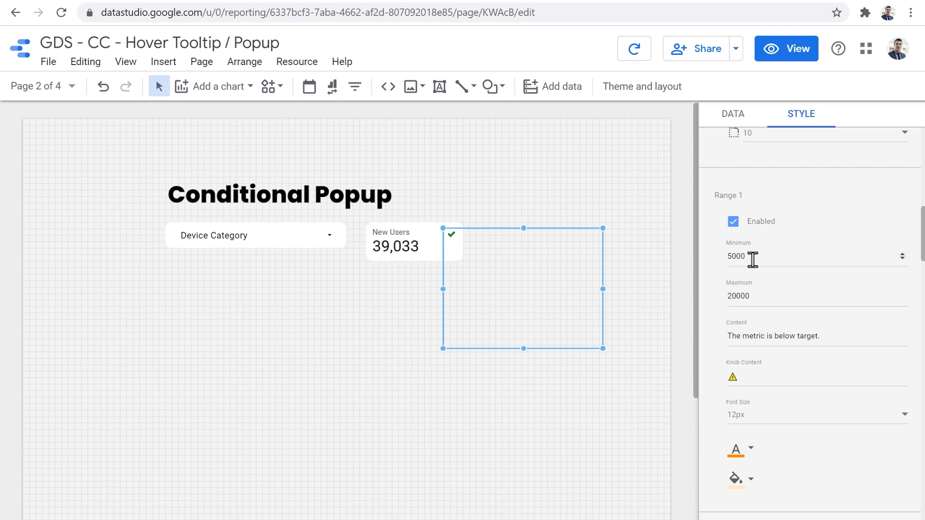
click(738, 121)
scroll(727, 261, up, 6)
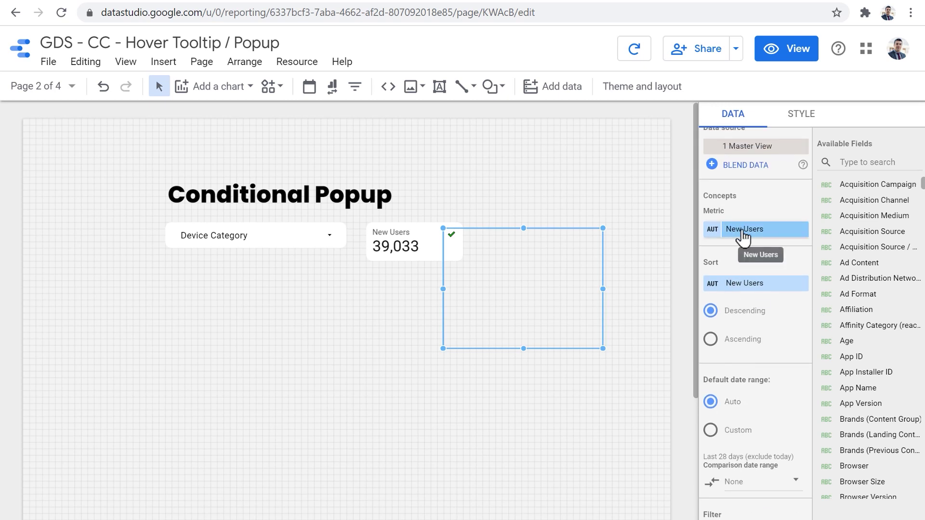
click(796, 122)
scroll(755, 386, down, 3)
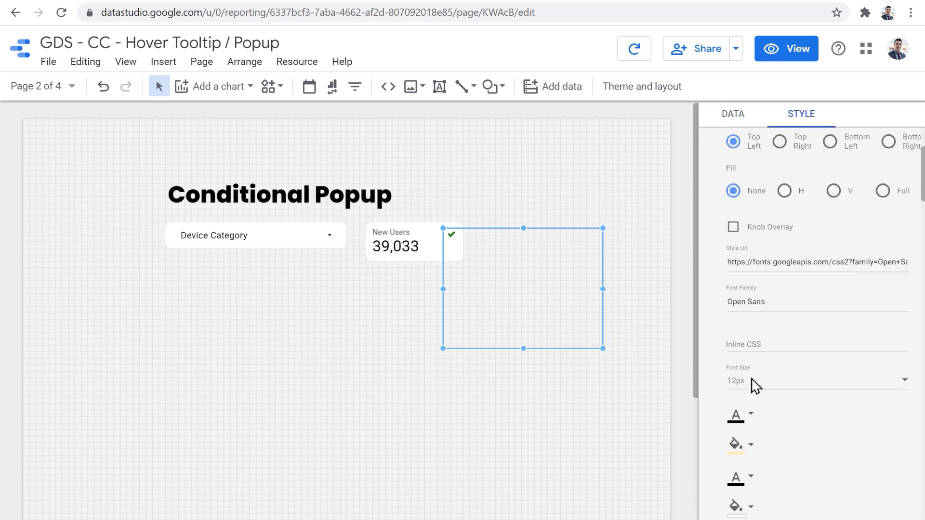
scroll(755, 381, down, 5)
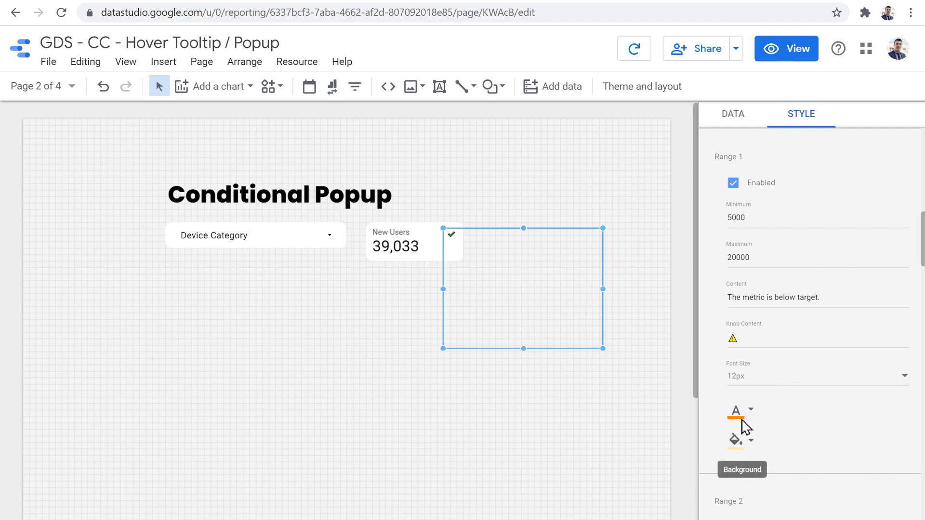
scroll(810, 418, down, 3)
scroll(811, 418, down, 3)
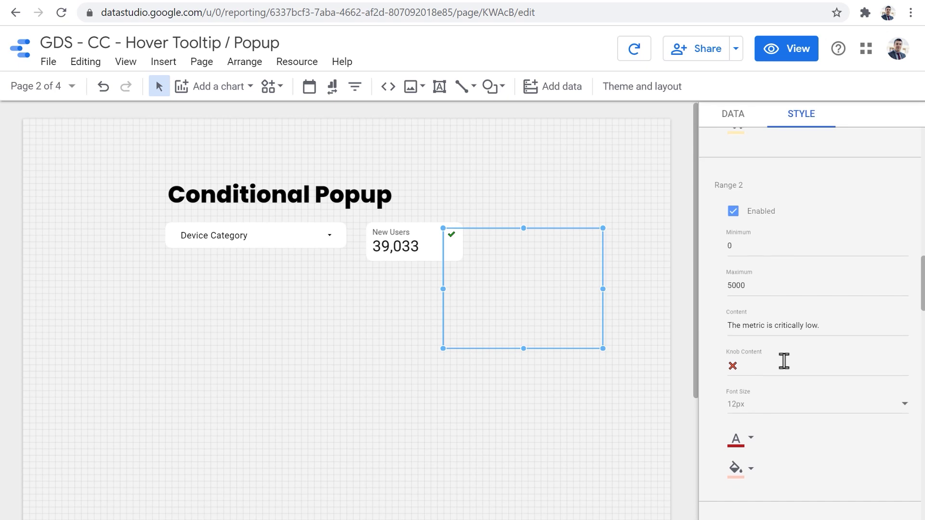
scroll(771, 357, down, 1)
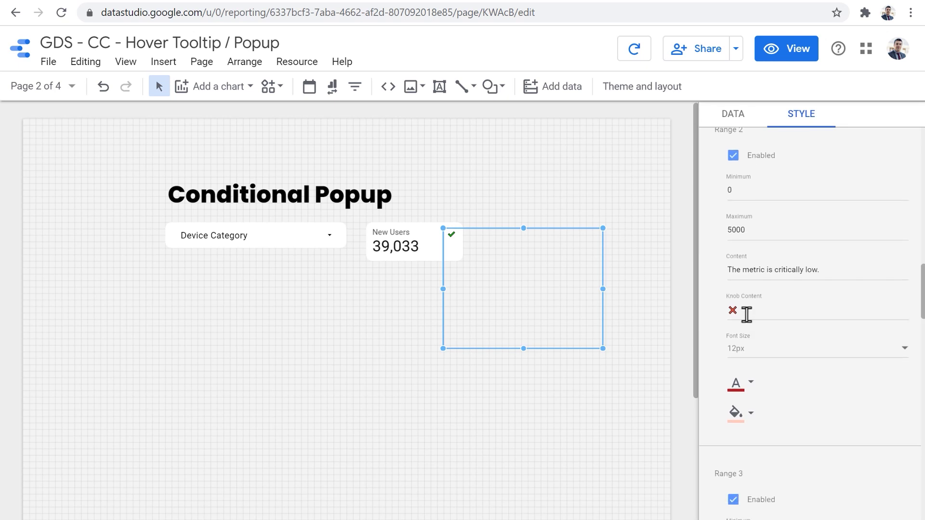
scroll(768, 330, down, 1)
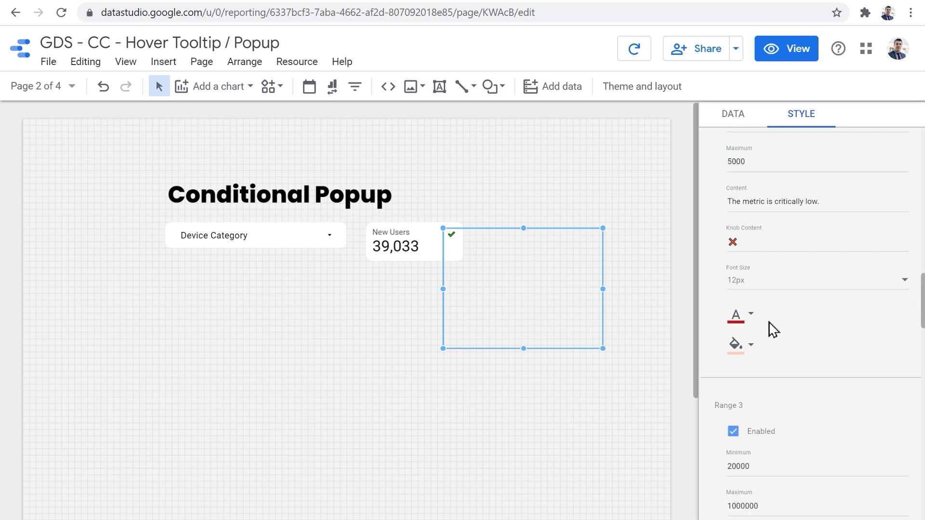
scroll(771, 326, down, 2)
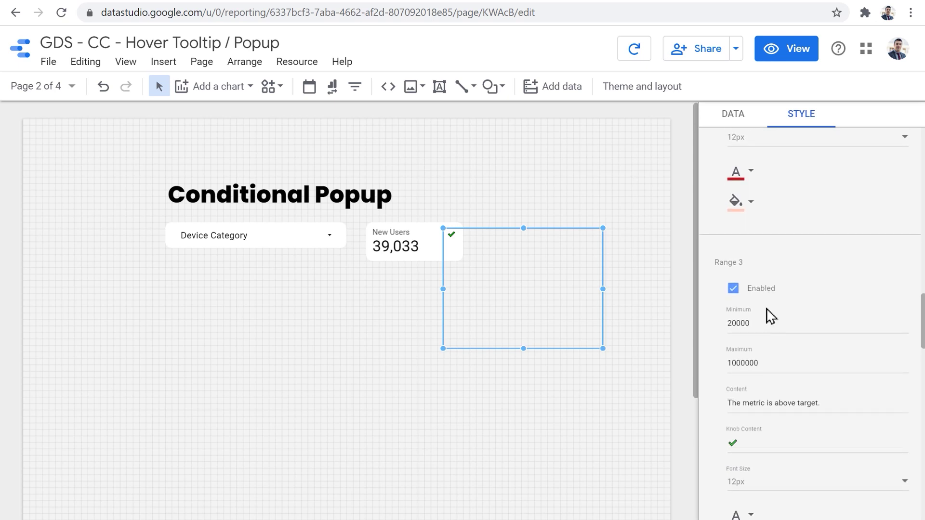
scroll(785, 295, down, 1)
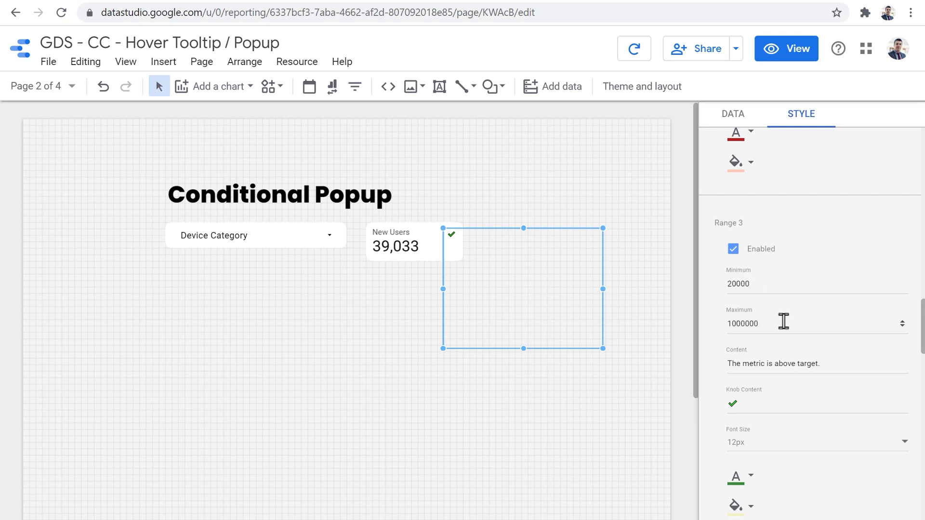
scroll(781, 322, down, 3)
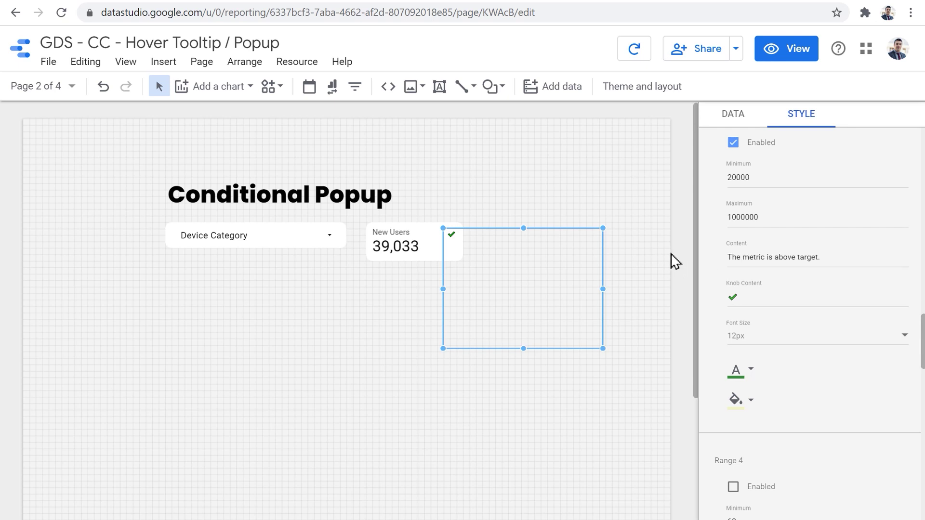
Enter view mode and go to page 3, Full Overlay, with Link CTR at 0.62%.
click(773, 60)
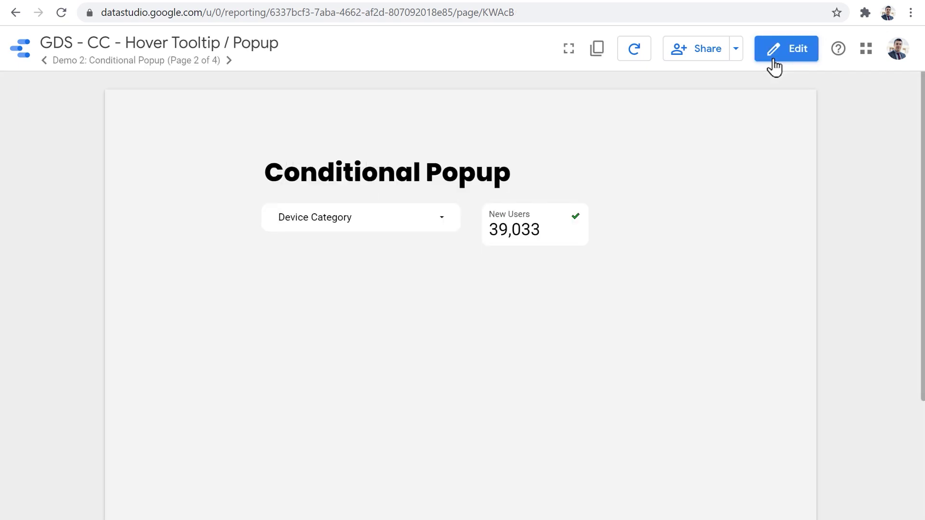
key(Page_Down)
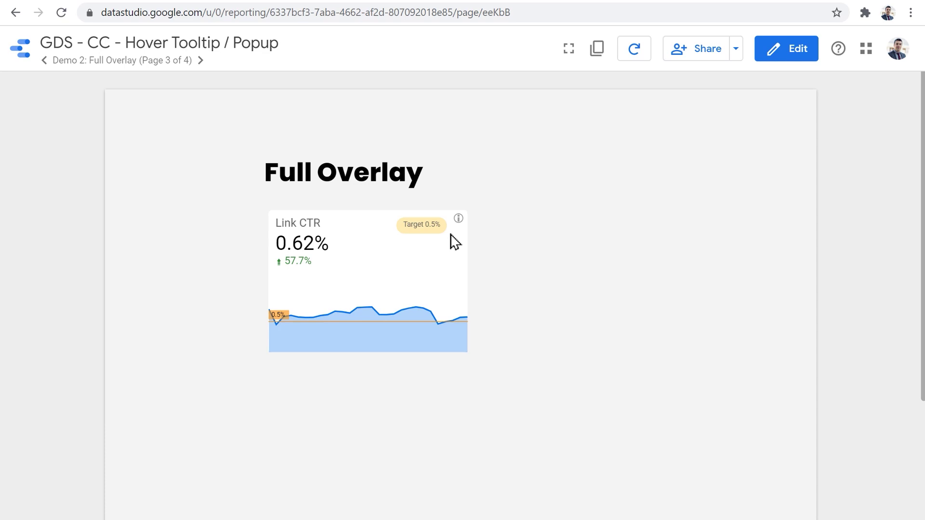
Try the Full Overlay popup, then advance to page 4, Standard Tooltip vs Popup.
mouse_move(456, 224)
key(Page_Down)
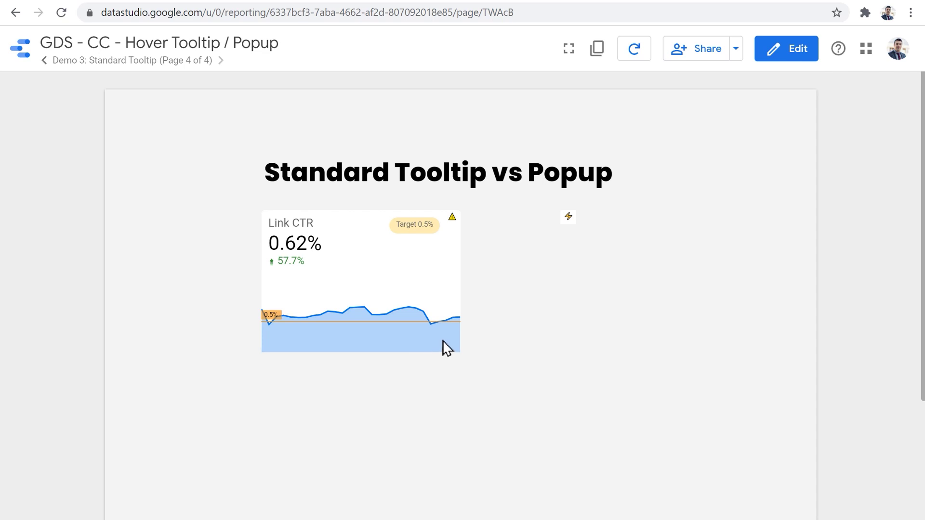
In edit mode, drag the warning-icon popup left to the top middle of the Link CTR chart.
click(796, 59)
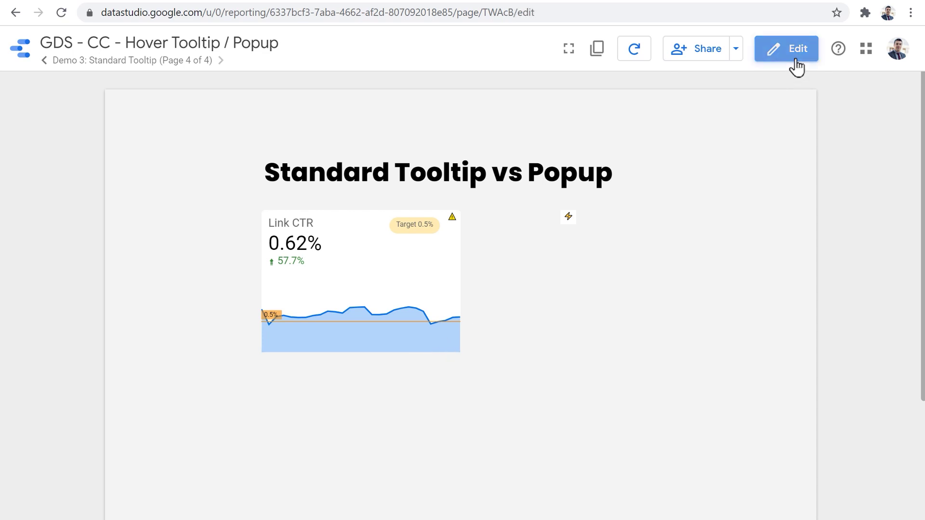
click(317, 282)
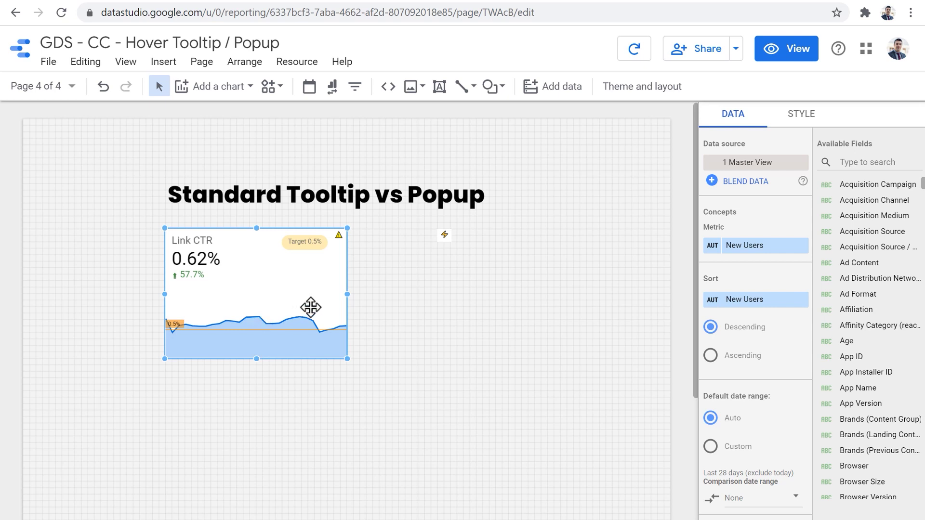
drag(311, 307, 219, 307)
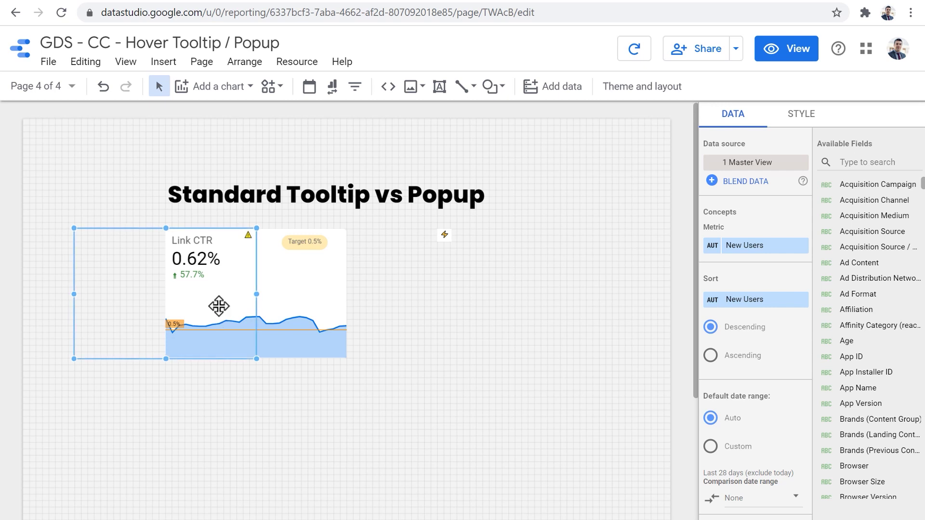
click(777, 59)
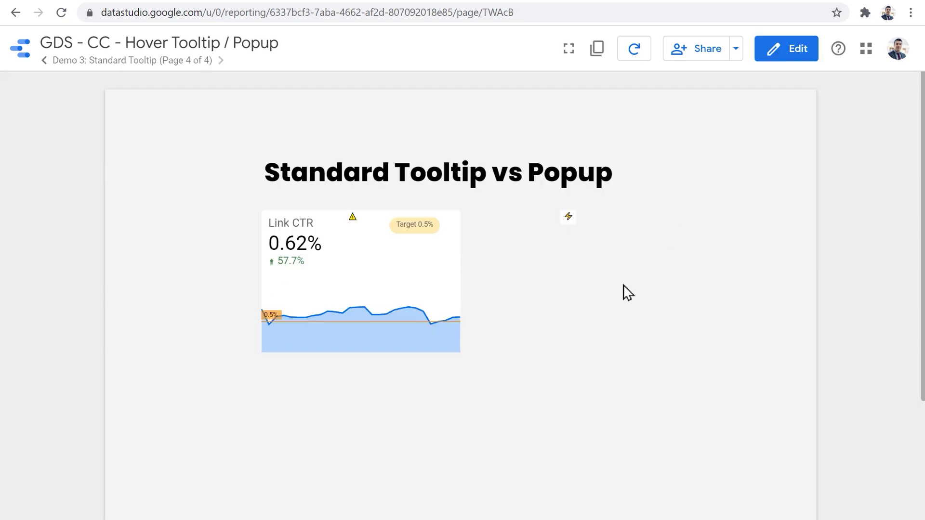
mouse_move(444, 324)
mouse_move(353, 219)
mouse_move(394, 311)
mouse_move(568, 223)
click(796, 50)
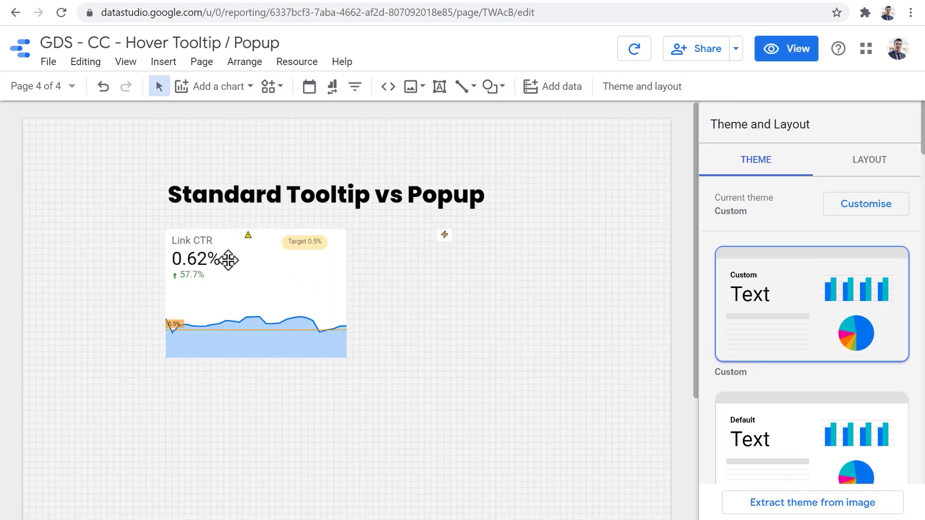
Move the lightning-bolt popup onto the Link CTR sparkline.
click(228, 261)
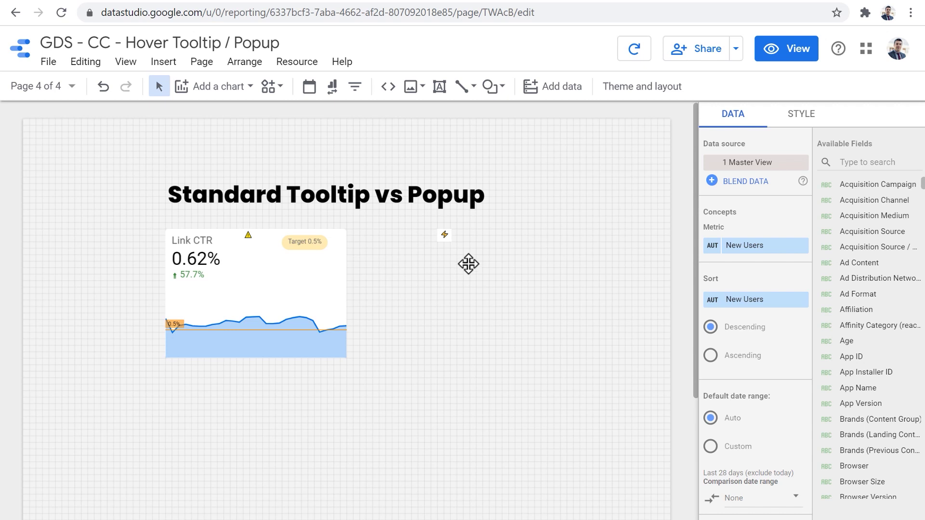
click(445, 237)
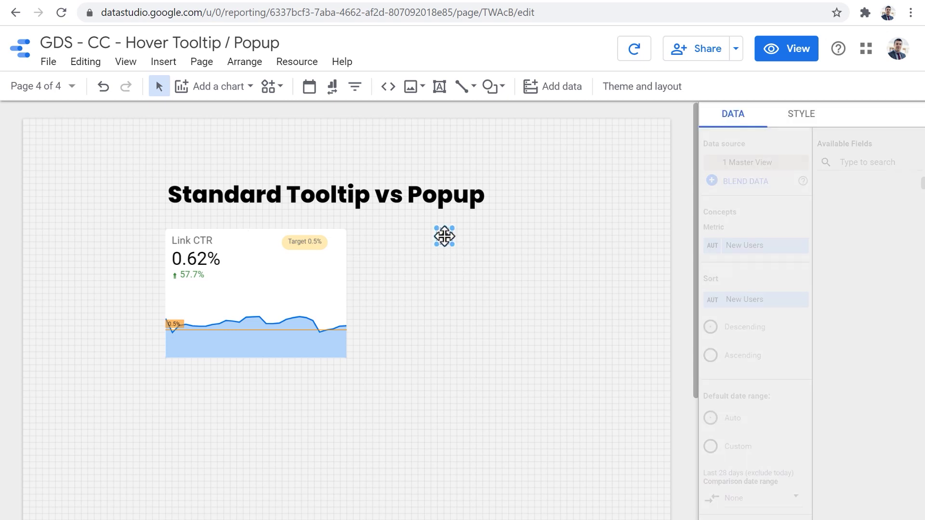
drag(445, 236, 204, 320)
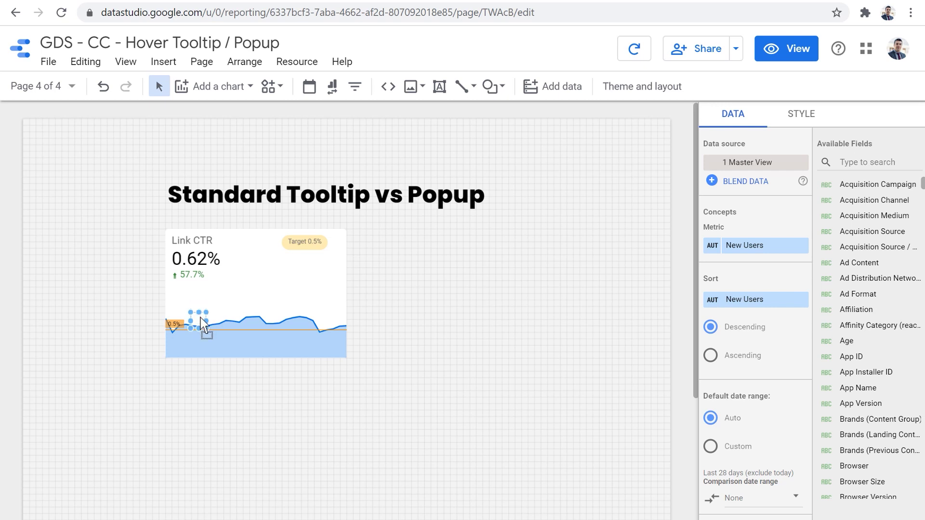
drag(200, 317, 200, 311)
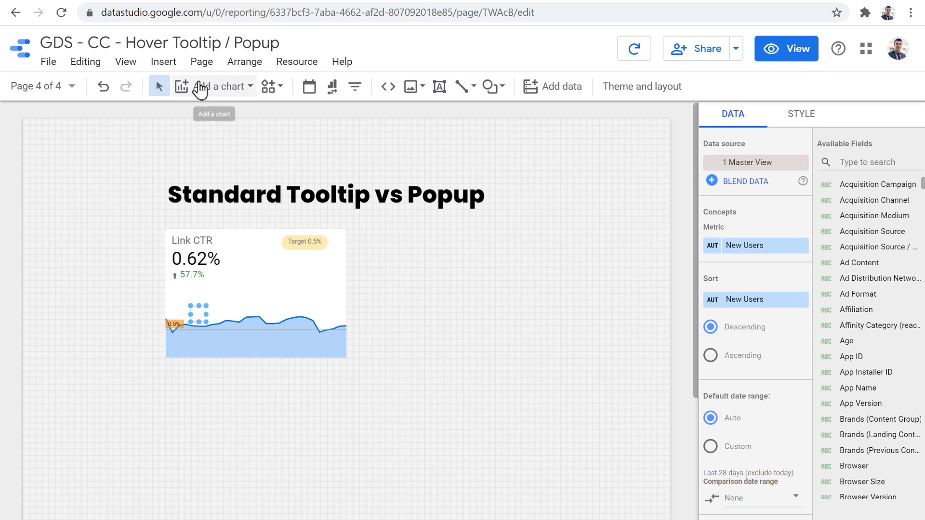
Bring the lightning-bolt popup to front via Arrange > Order, then preview in view mode.
click(126, 61)
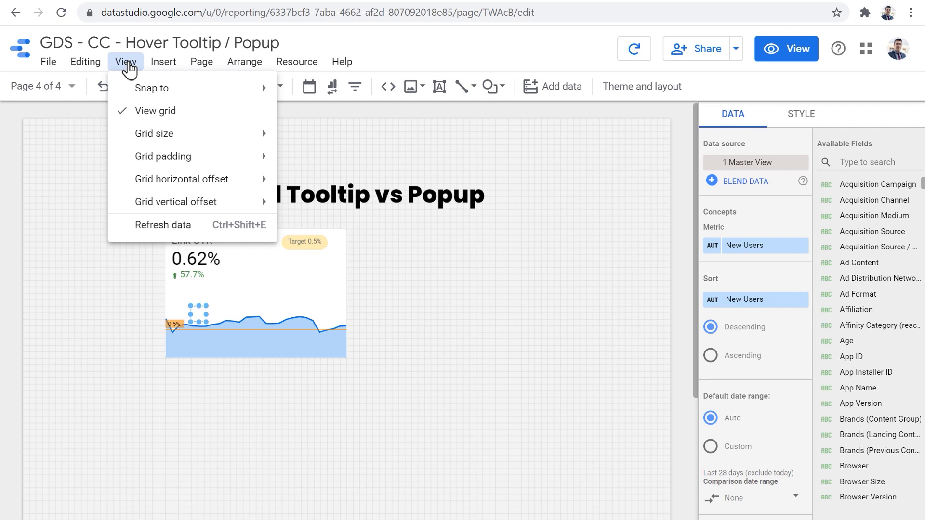
click(245, 62)
mouse_move(259, 88)
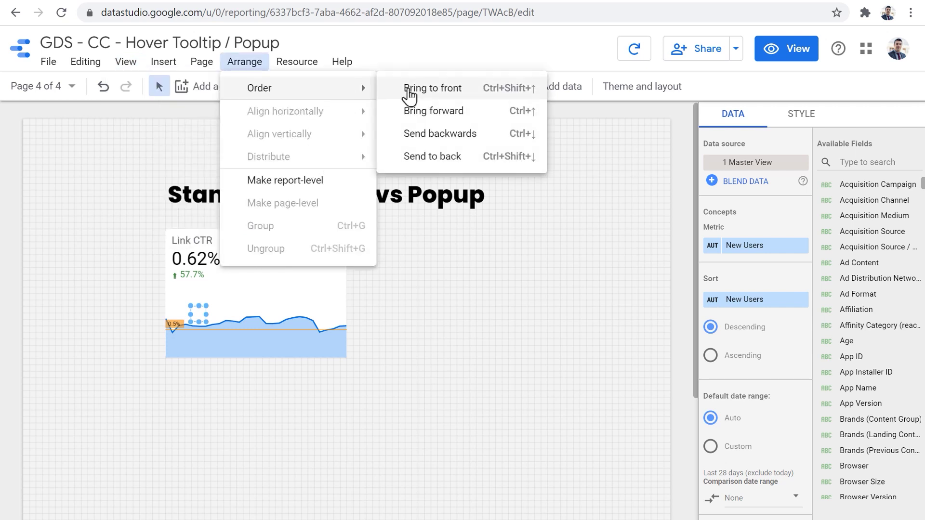
click(424, 92)
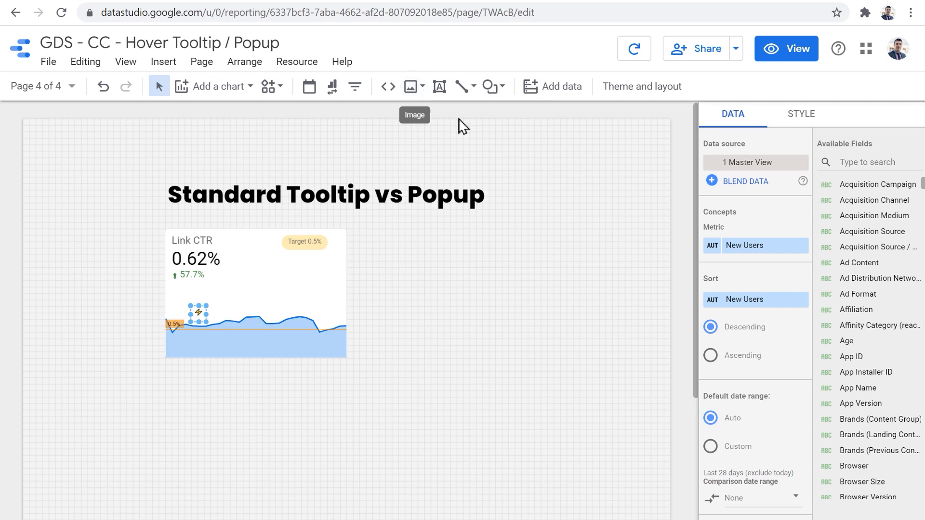
click(791, 57)
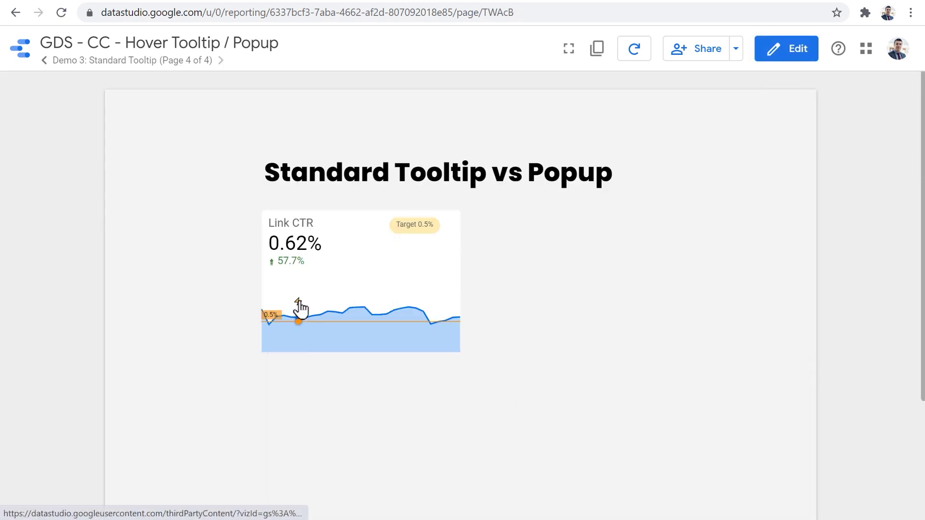
Check the lightning popup over the sparkline, then switch the page to edit mode.
mouse_move(300, 310)
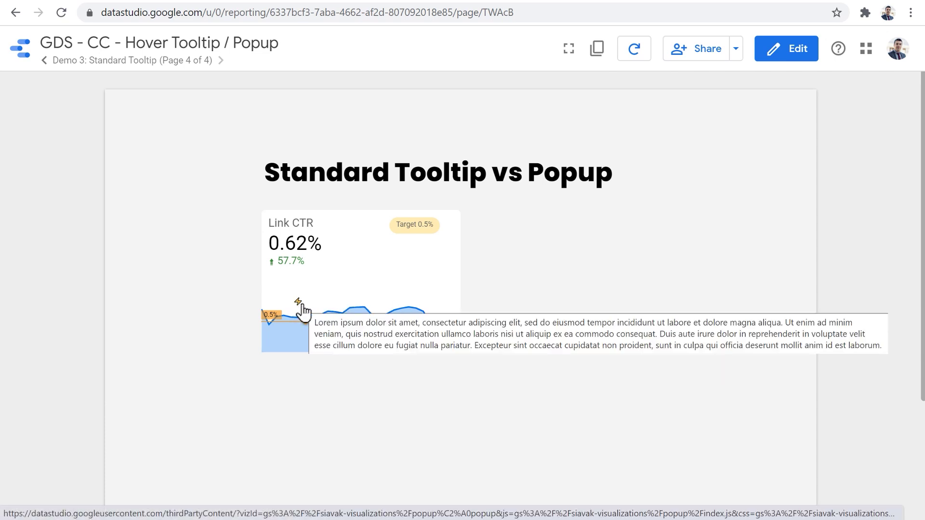
click(777, 49)
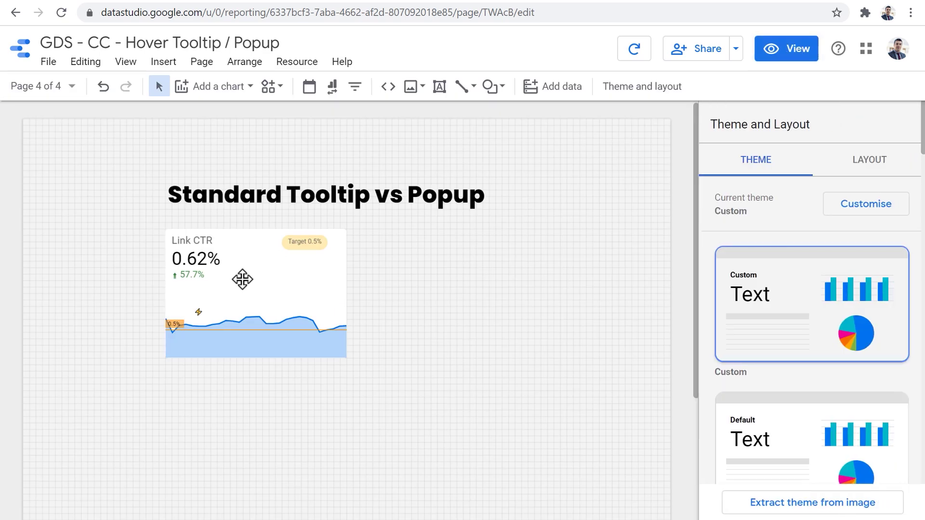
Select the lightning-bolt popup and inspect its Knob Content markup in STYLE.
click(198, 314)
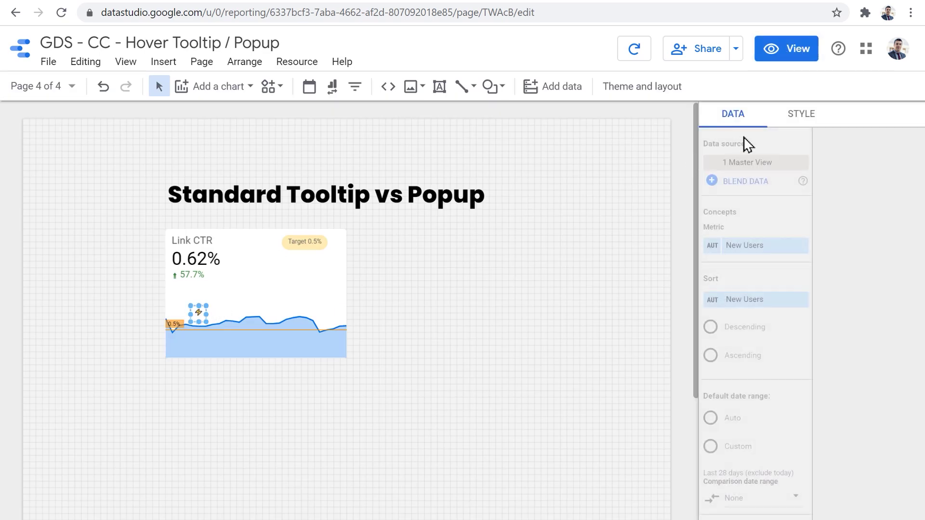
click(800, 115)
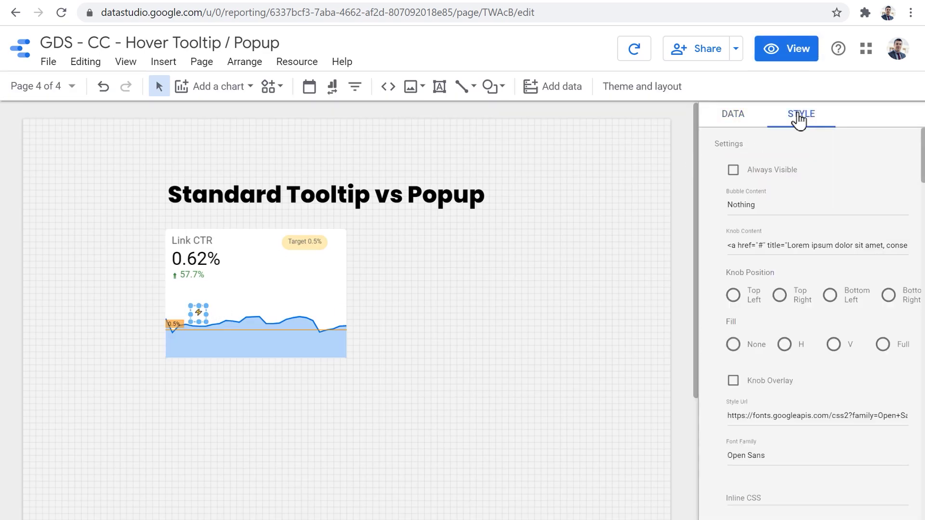
click(738, 245)
drag(738, 246, 757, 246)
click(764, 245)
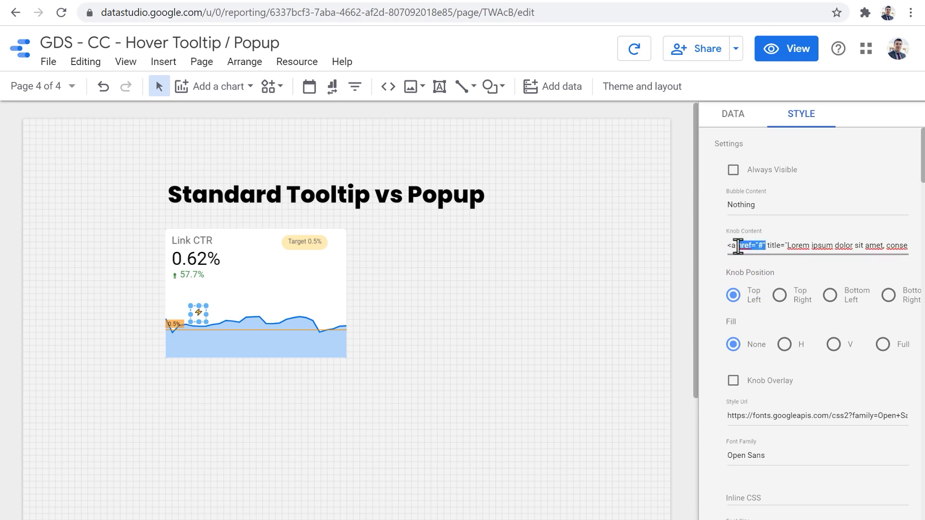
click(782, 245)
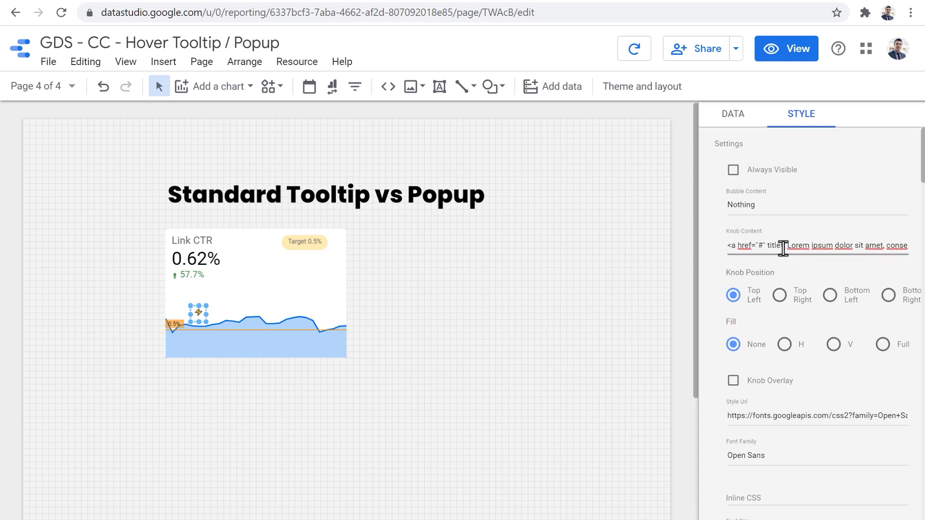
Replace the ⚡ emoji before </a> in the knob content with 'Help'.
double_click(772, 245)
drag(789, 245, 899, 245)
click(889, 251)
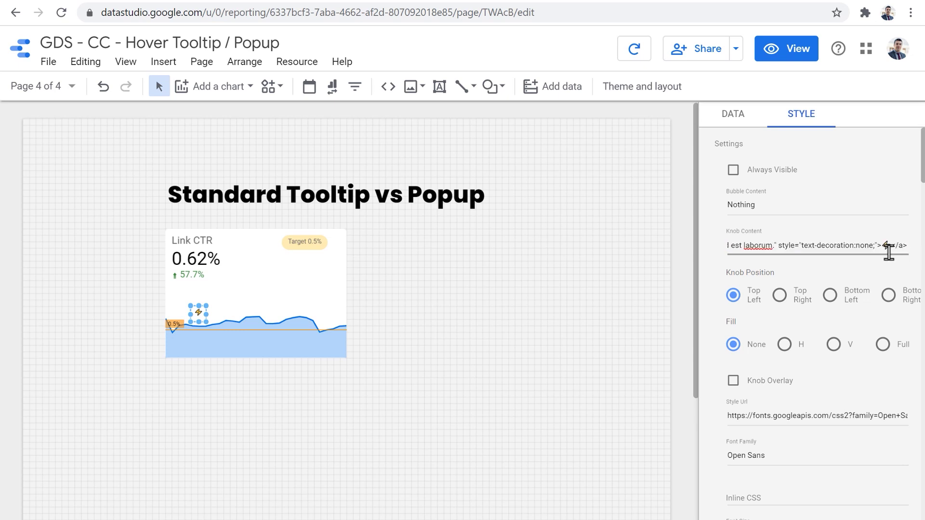
double_click(889, 251)
text(Help)
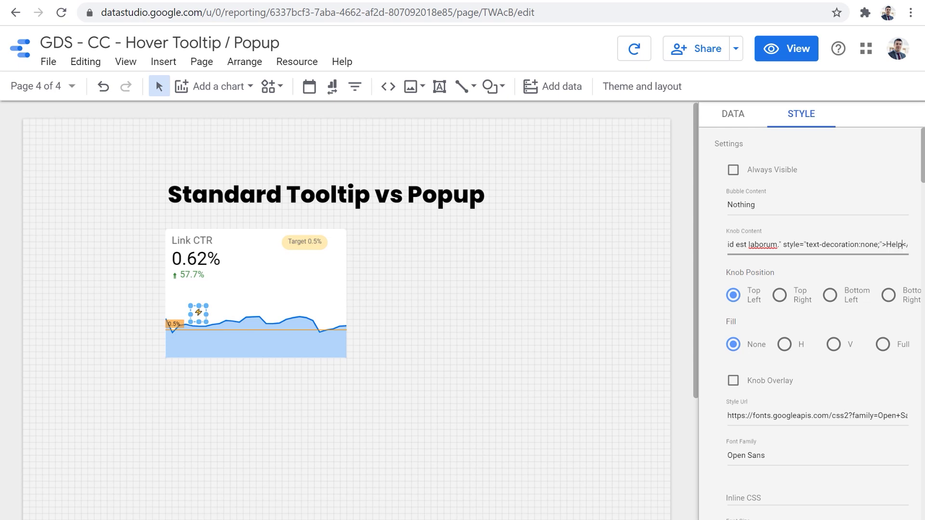
click(372, 314)
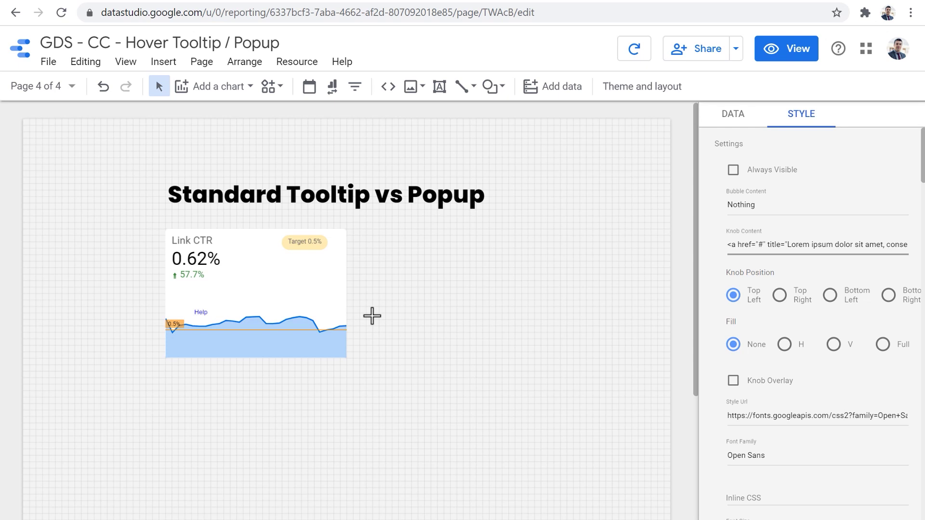
key(ctrl+shift+p)
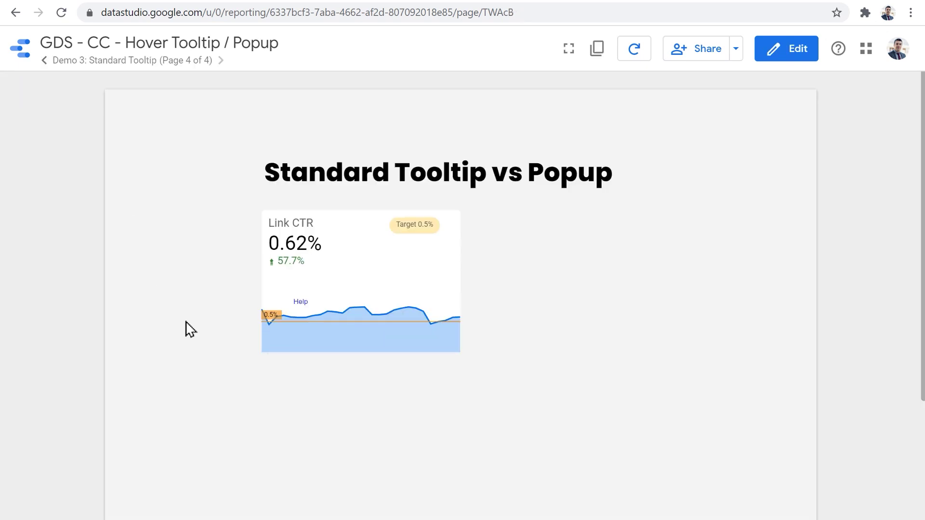
key(alt+Left)
key(alt+Left)
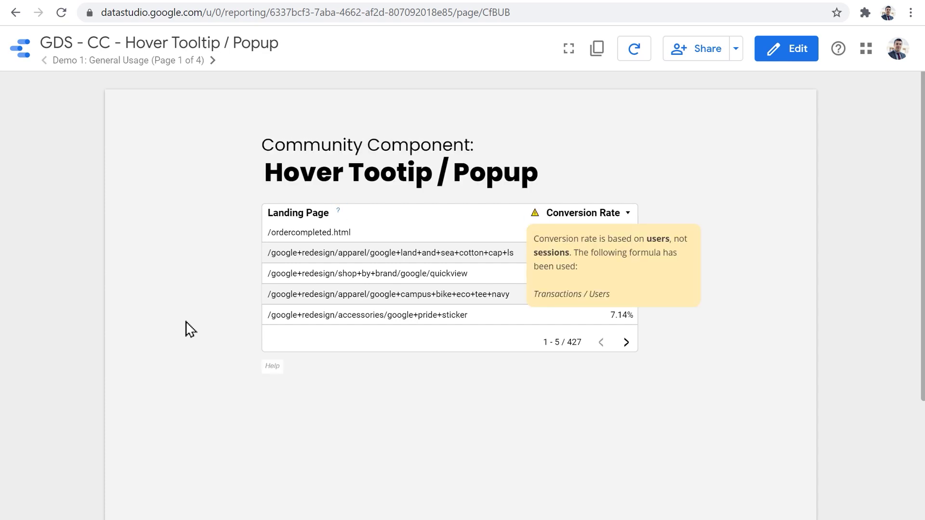
mouse_move(340, 214)
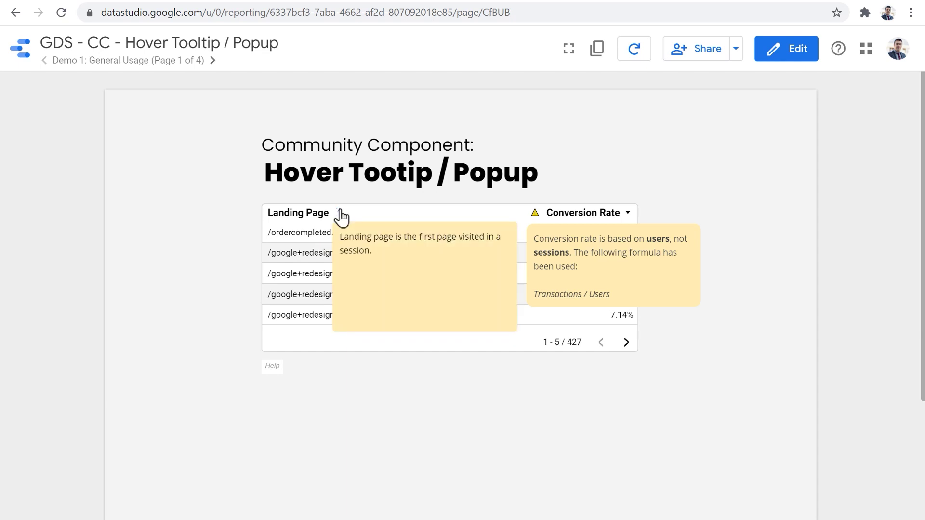
mouse_move(273, 373)
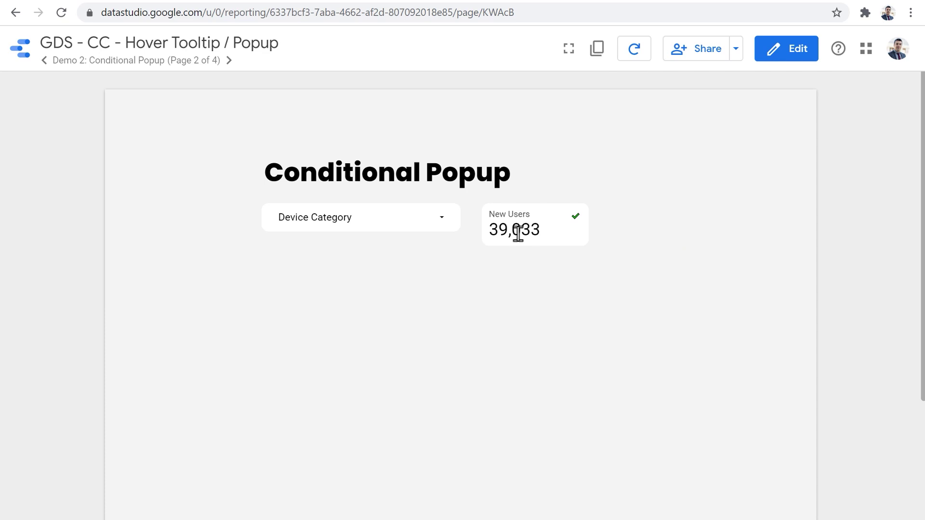
mouse_move(579, 220)
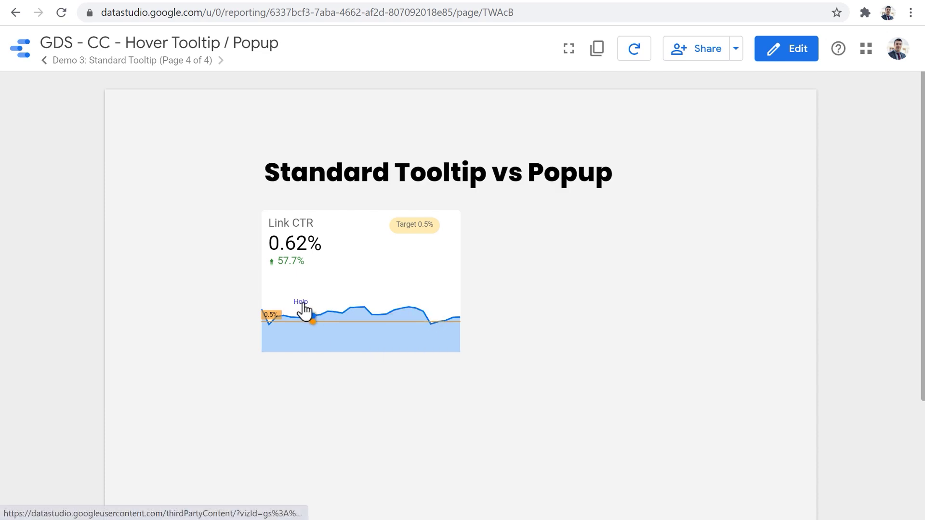
mouse_move(303, 310)
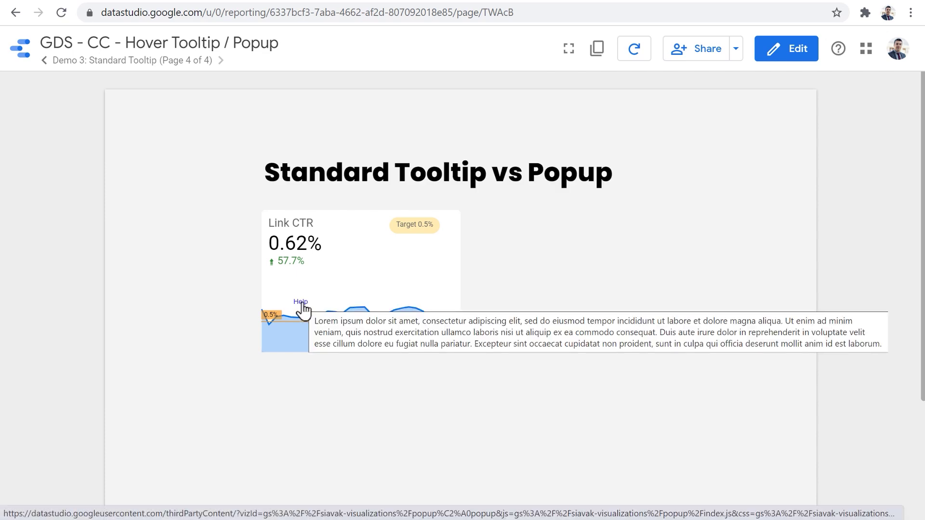